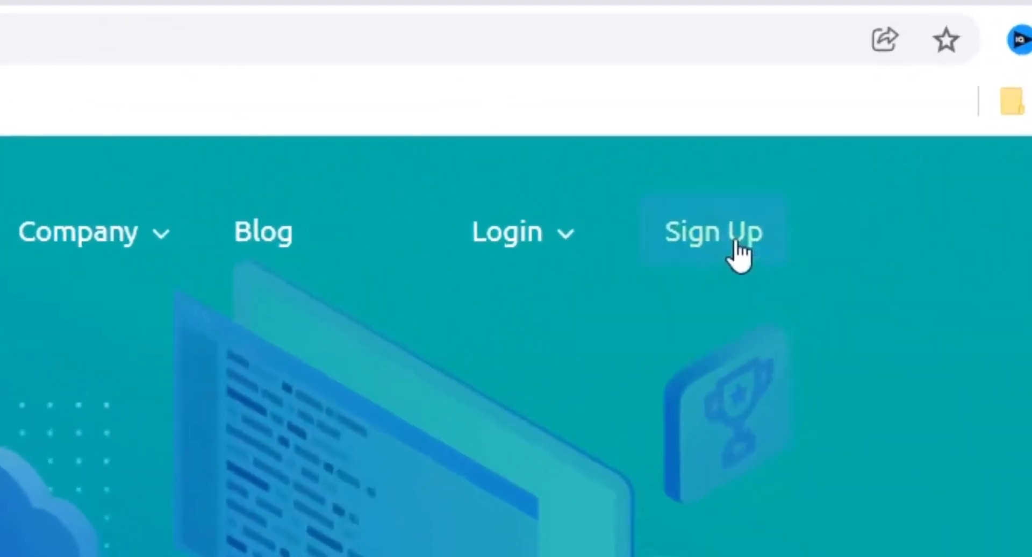
- Open the PropellerAds sign-up form for an advertiser account and look through its fields
{"action": "left_click", "coordinate": [740, 257]}
{"action": "scroll", "coordinate": [516, 344], "scroll_direction": "down", "scroll_amount": 10}
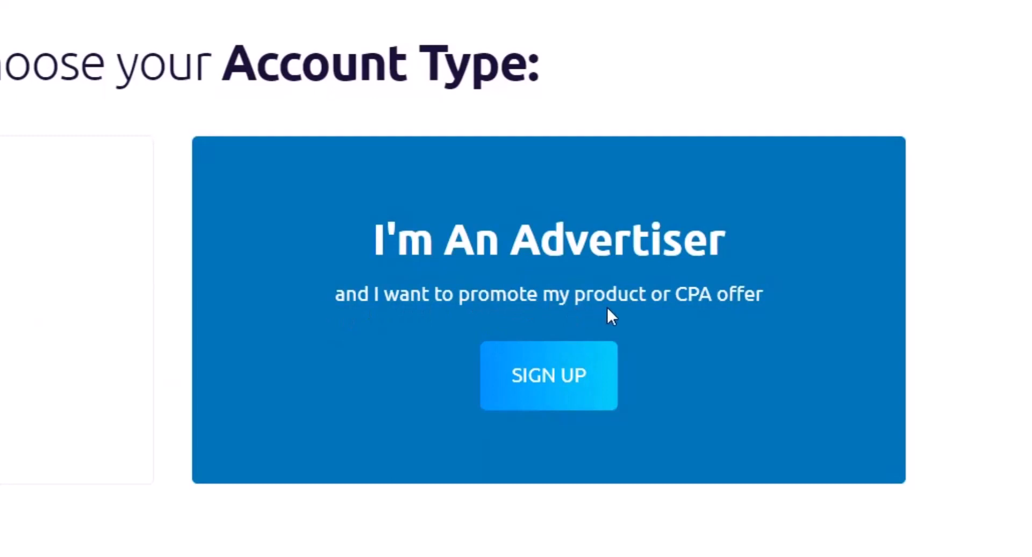
{"action": "left_click", "coordinate": [550, 372]}
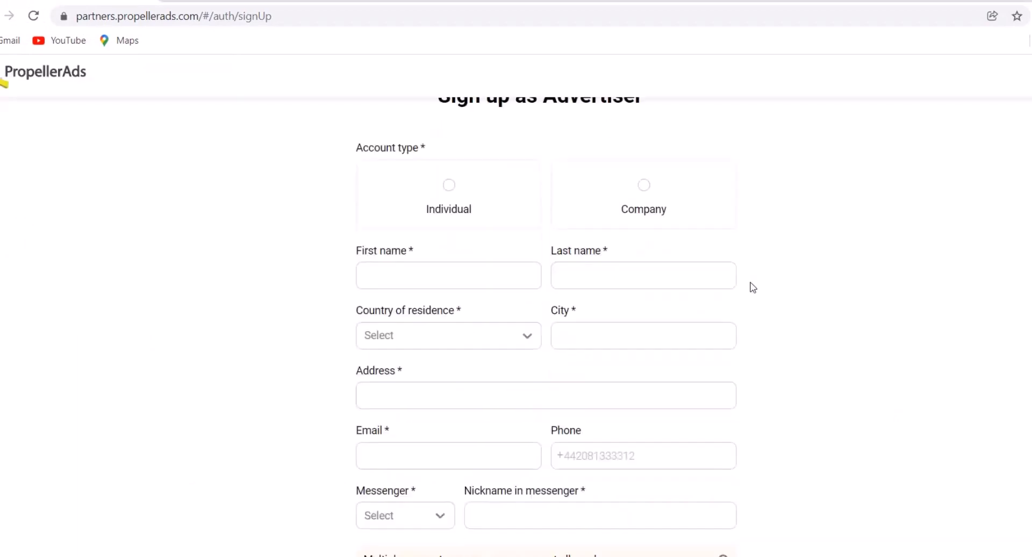
{"action": "scroll", "coordinate": [458, 233], "scroll_direction": "down", "scroll_amount": 3}
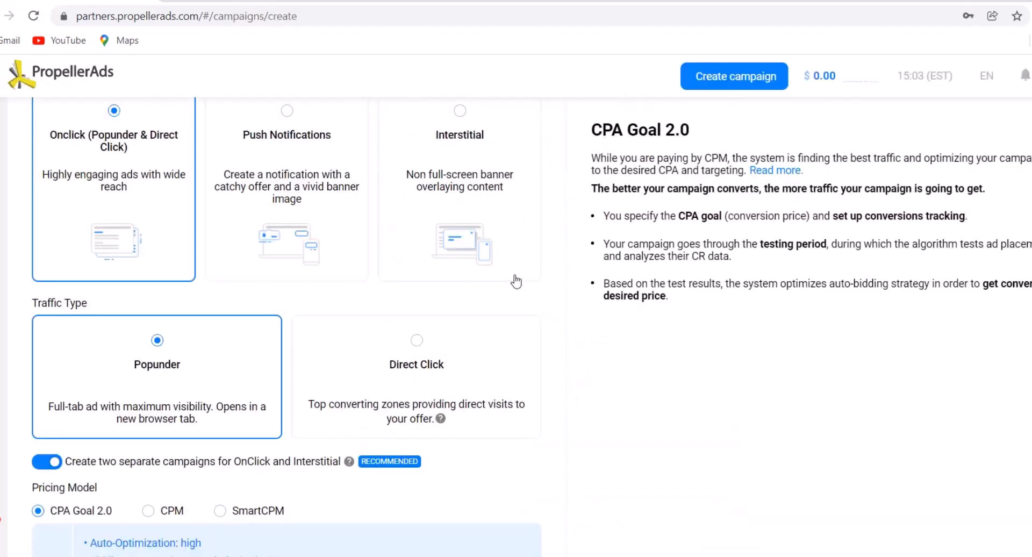
- Look through the campaign creation form, from the campaign name and advertising formats down to the lower settings
{"action": "scroll", "coordinate": [512, 279], "scroll_direction": "up", "scroll_amount": 3}
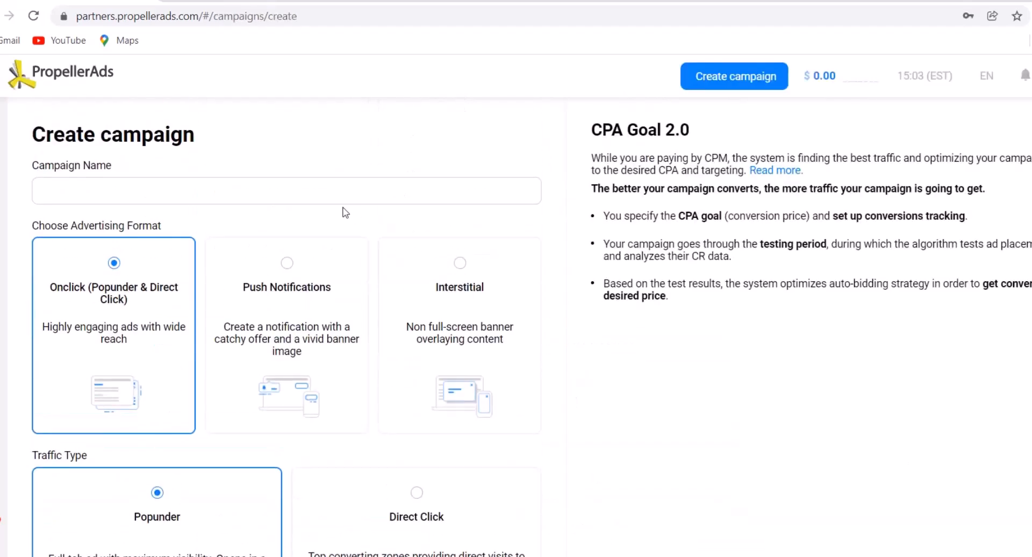
{"action": "scroll", "coordinate": [204, 191], "scroll_direction": "down", "scroll_amount": 4}
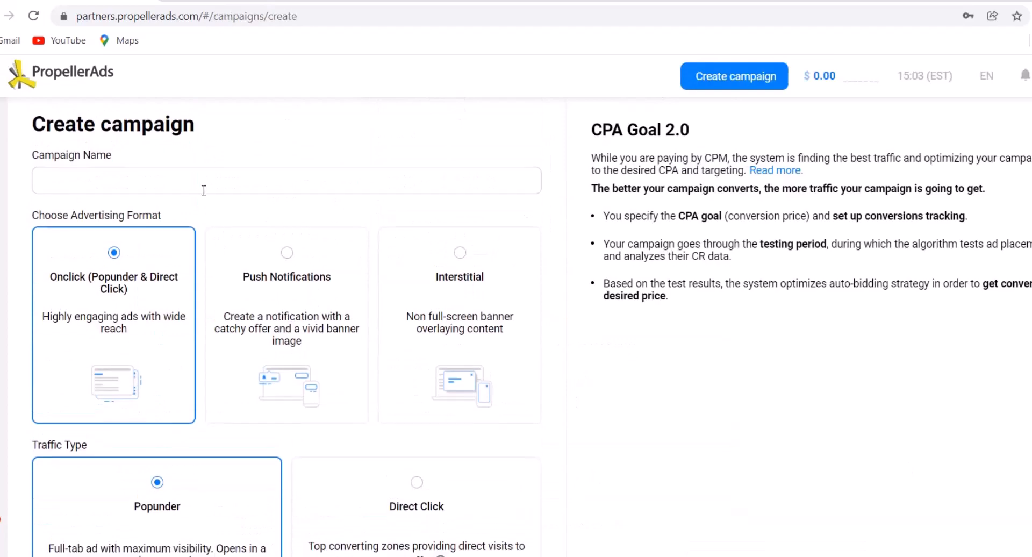
{"action": "scroll", "coordinate": [264, 212], "scroll_direction": "down", "scroll_amount": 5}
{"action": "scroll", "coordinate": [272, 207], "scroll_direction": "up", "scroll_amount": 10}
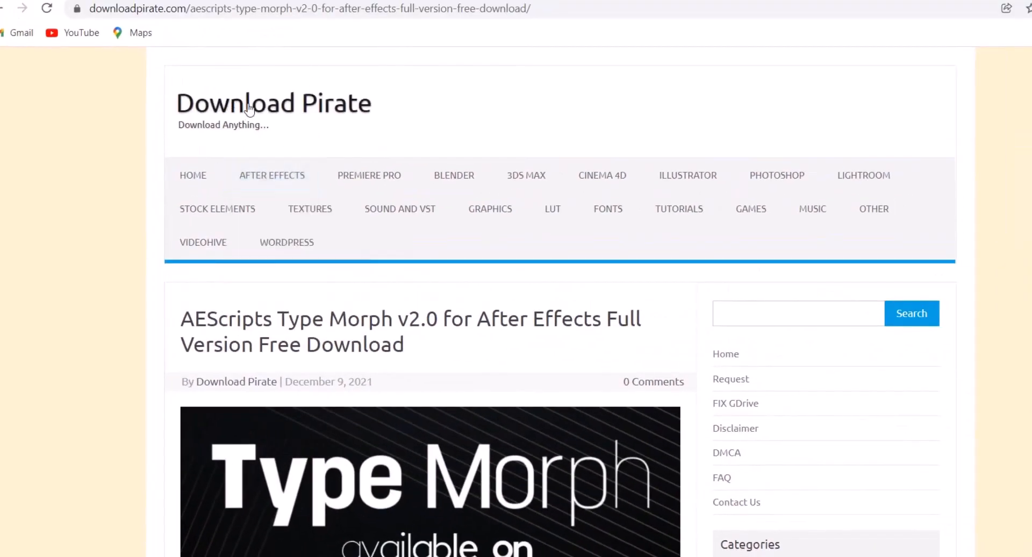
- Trigger the popunder ad on the Download Pirate Type Morph page, close the ad and return to the article
{"action": "scroll", "coordinate": [753, 376], "scroll_direction": "down", "scroll_amount": 10}
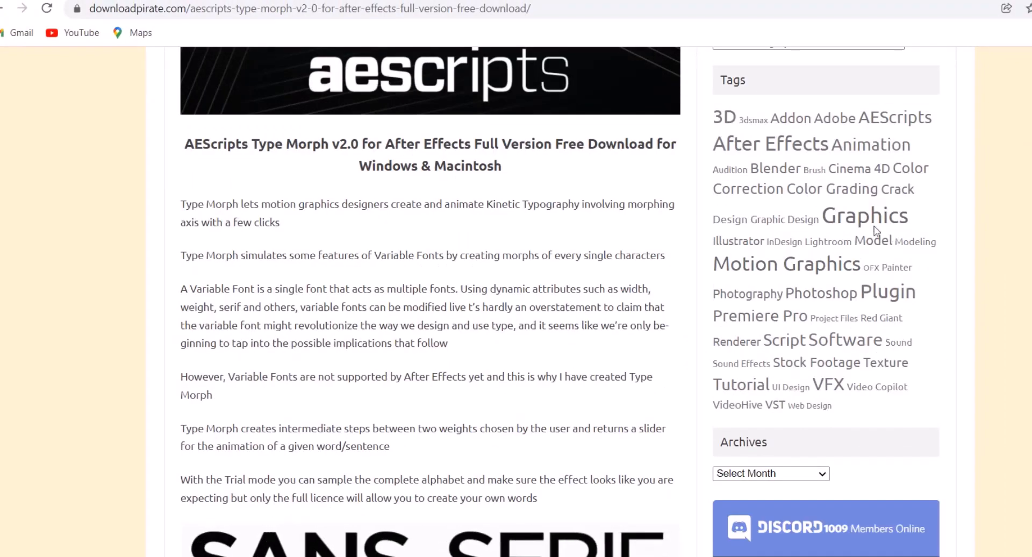
{"action": "left_click", "coordinate": [849, 220]}
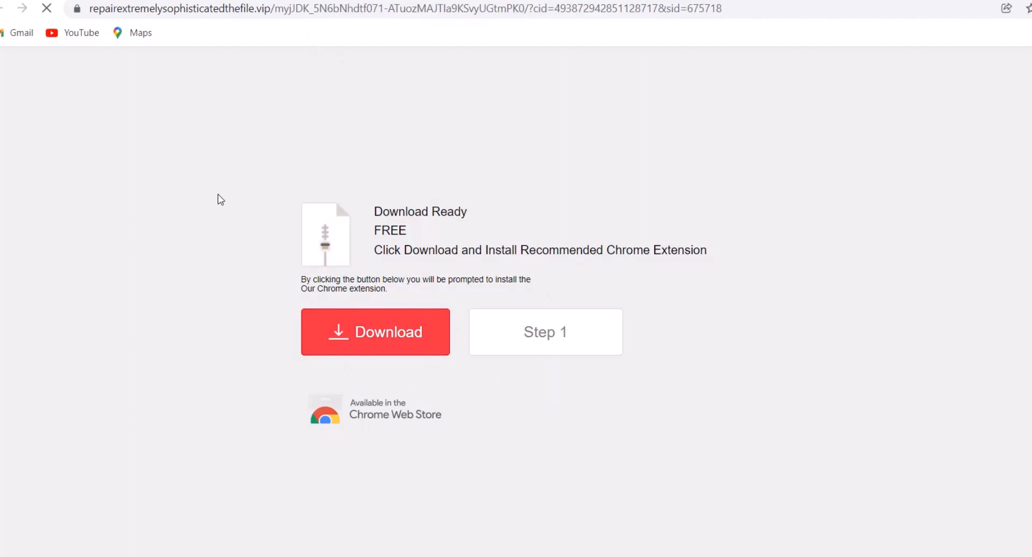
{"action": "key", "text": "ctrl+w"}
{"action": "scroll", "coordinate": [392, 229], "scroll_direction": "up", "scroll_amount": 10}
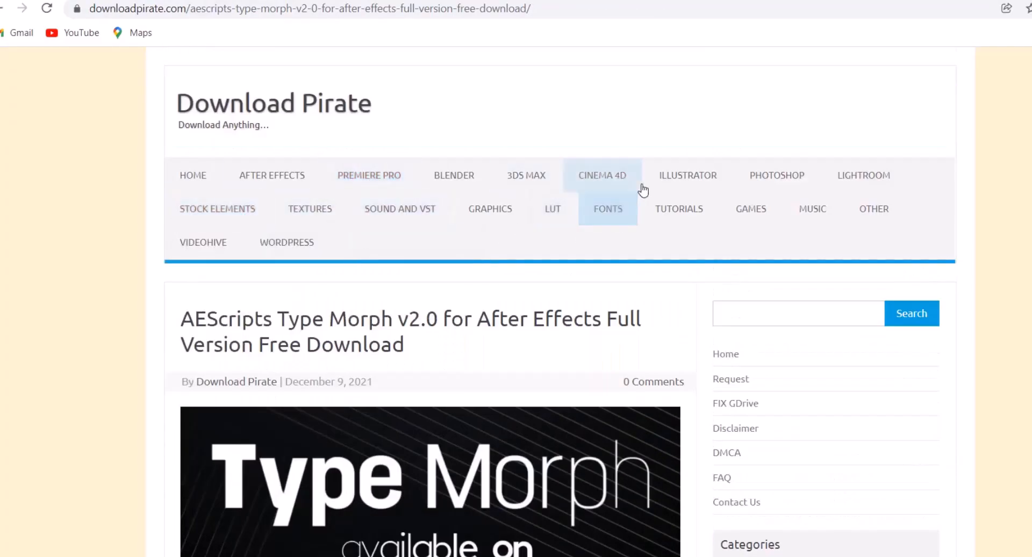
{"action": "scroll", "coordinate": [895, 309], "scroll_direction": "down", "scroll_amount": 3}
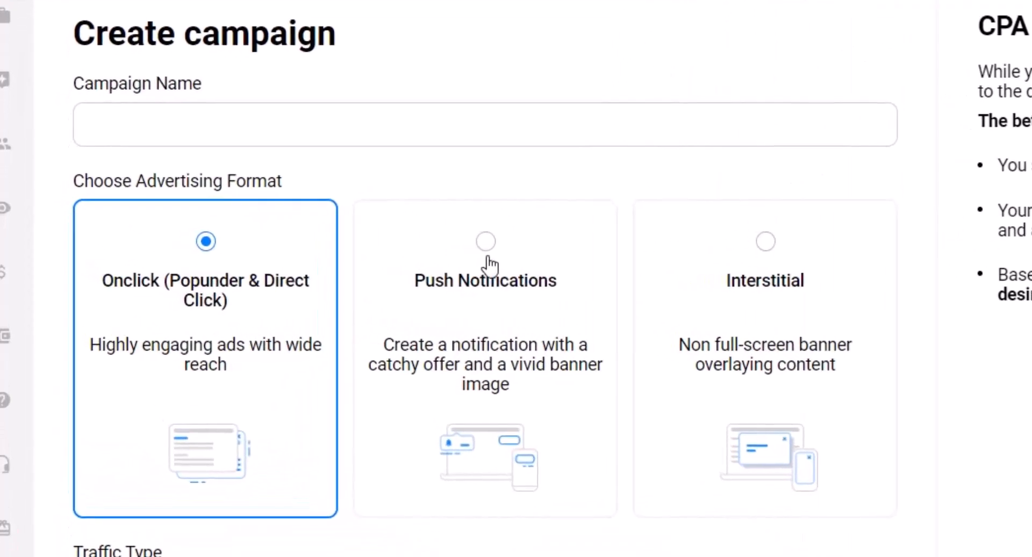
- Choose Push Notifications as the campaign's advertising format and dismiss the notification request on the Zippyshare file page
{"action": "left_click", "coordinate": [487, 248]}
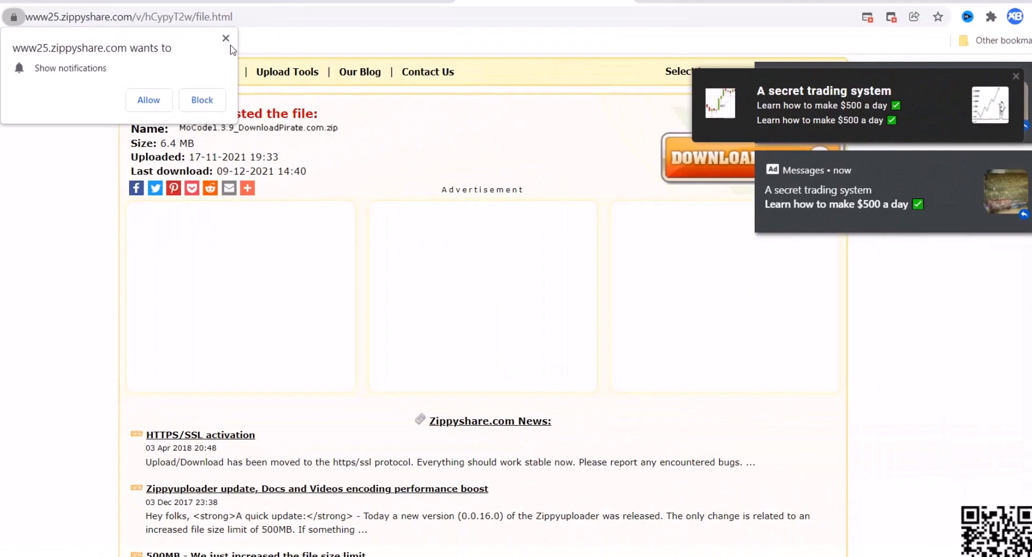
{"action": "left_click", "coordinate": [225, 38]}
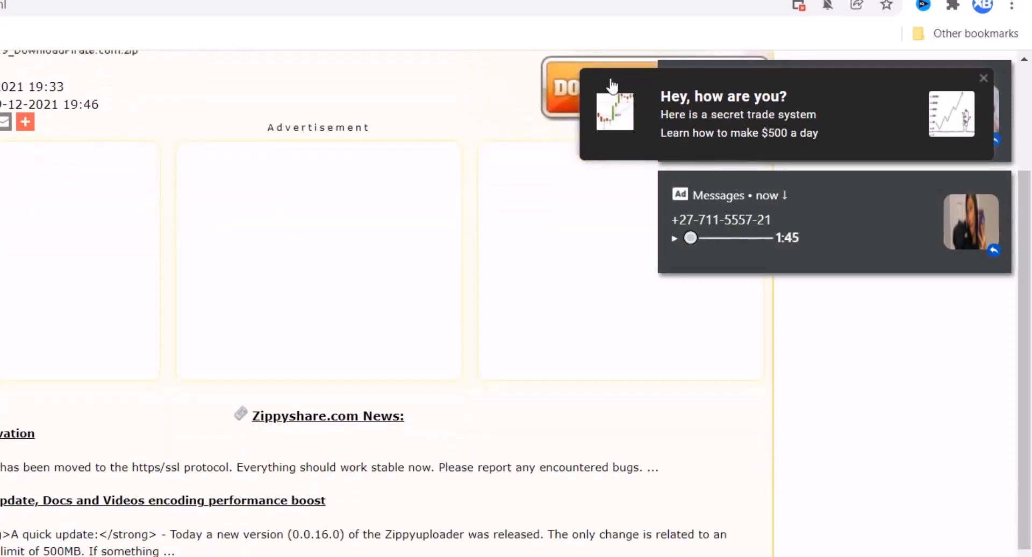
{"action": "mouse_move", "coordinate": [966, 258]}
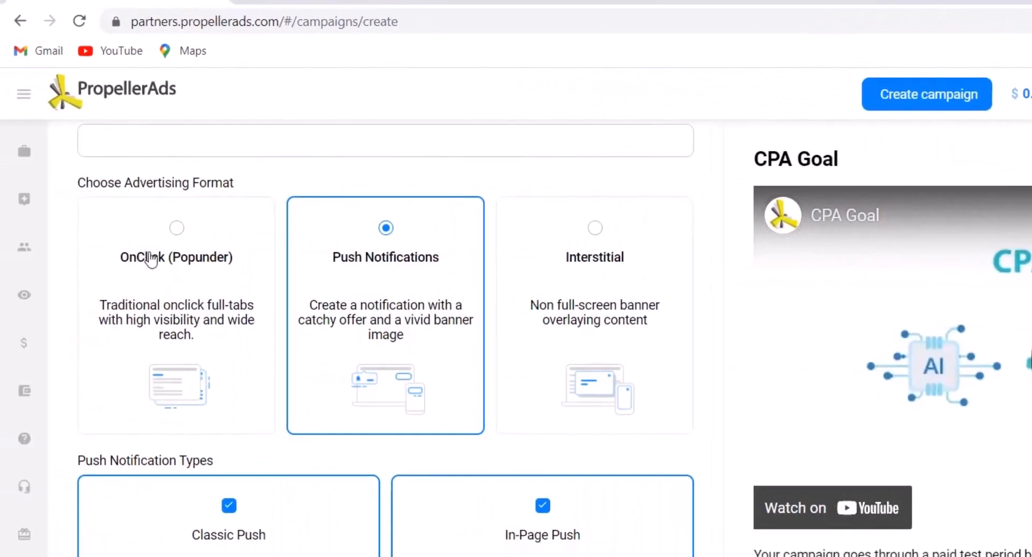
- Compare the Onclick and Push Notifications advertising formats, leaving Onclick (Popunder & Direct Click) selected
{"action": "left_click", "coordinate": [177, 228]}
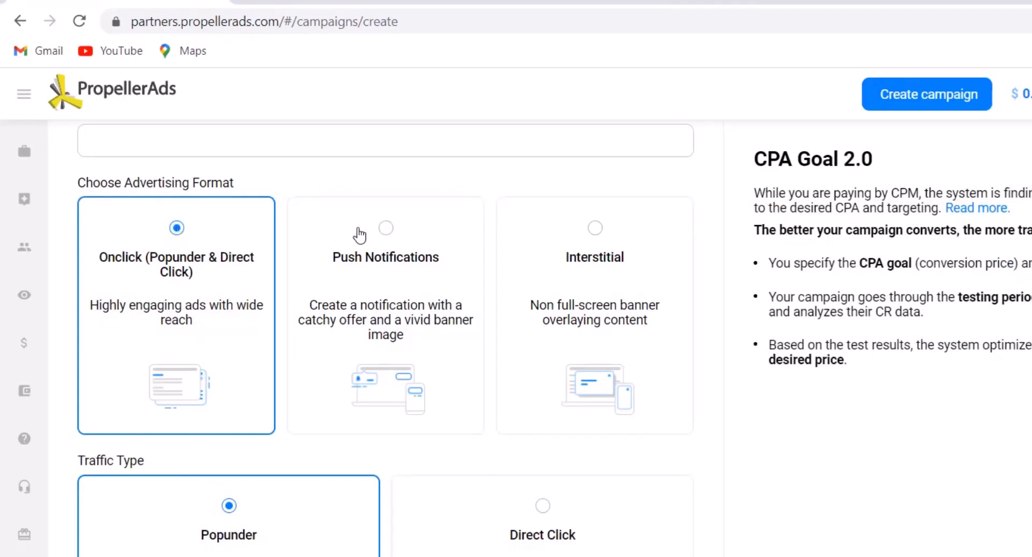
{"action": "left_click", "coordinate": [386, 229]}
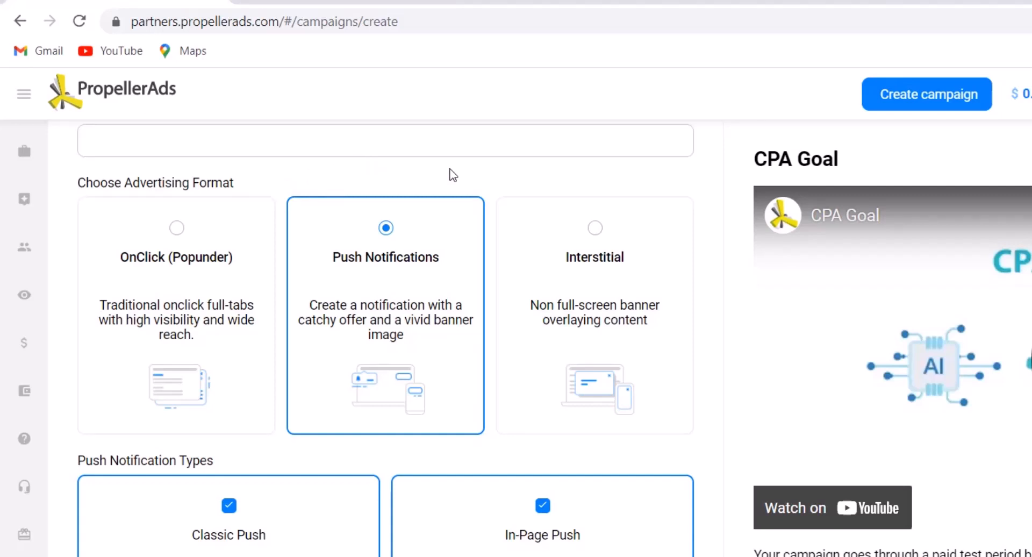
{"action": "left_click", "coordinate": [177, 264]}
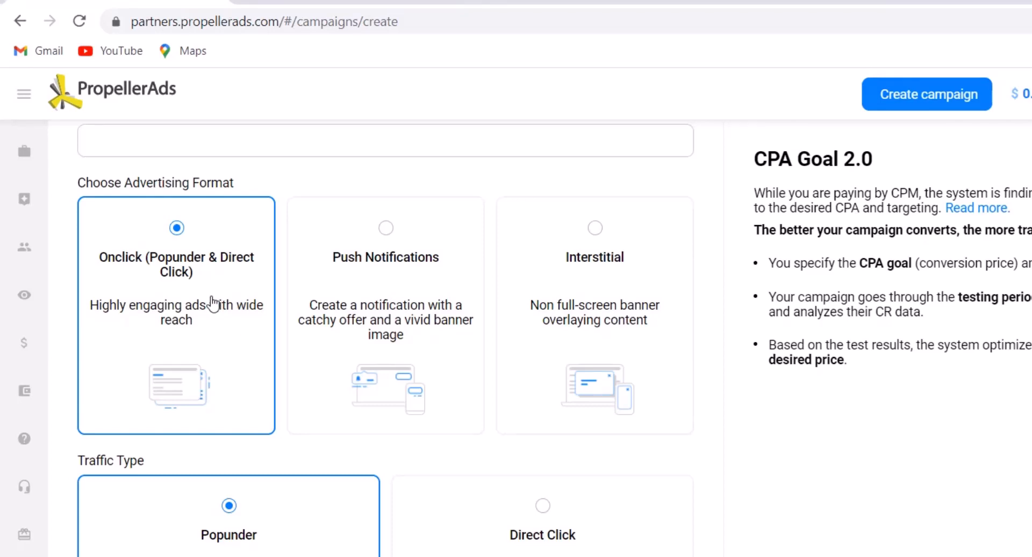
- Examine the popunder example on the Download Pirate page and the ad page it opens, and return to the campaign form
{"action": "key", "text": "ctrl+Tab"}
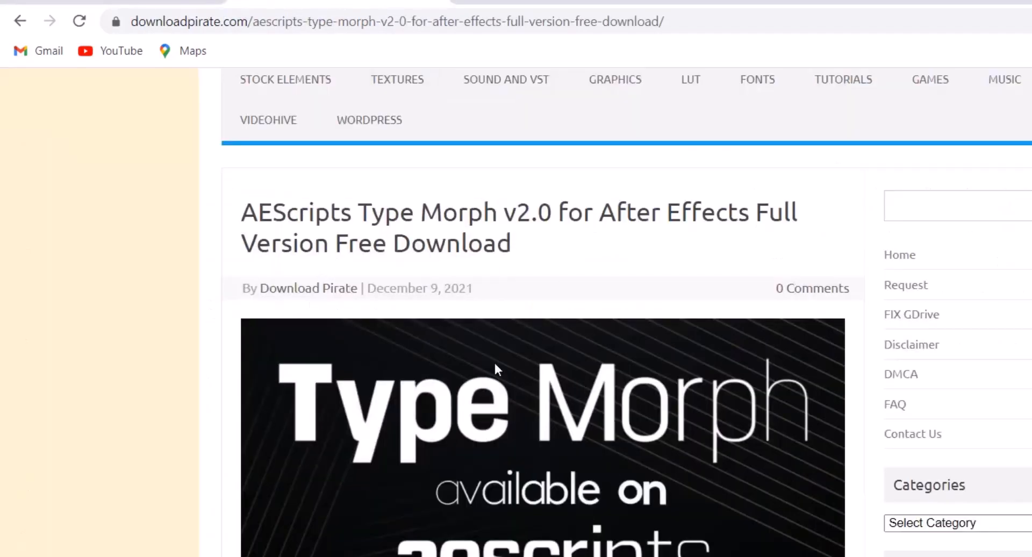
{"action": "key", "text": "ctrl+Tab"}
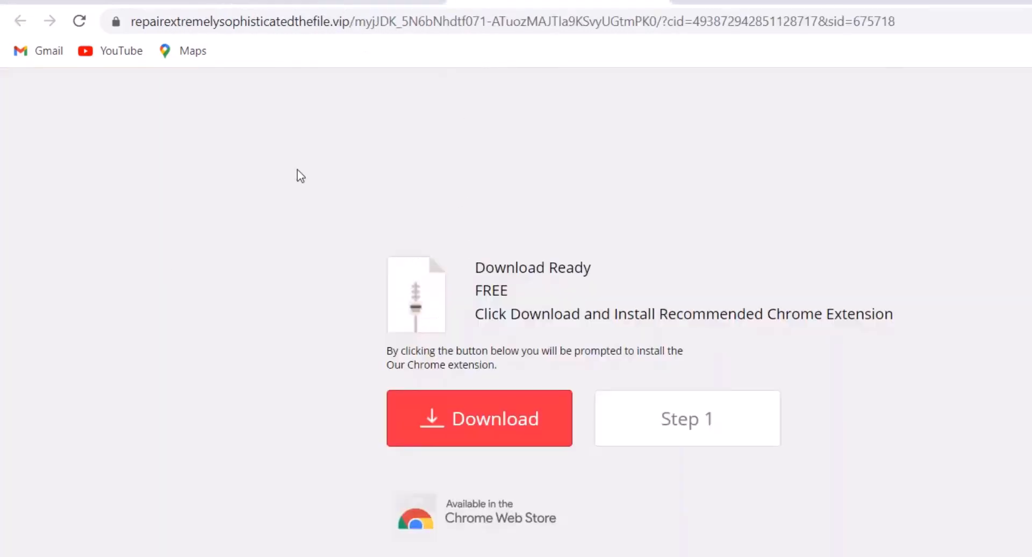
{"action": "key", "text": "ctrl+shift+Tab"}
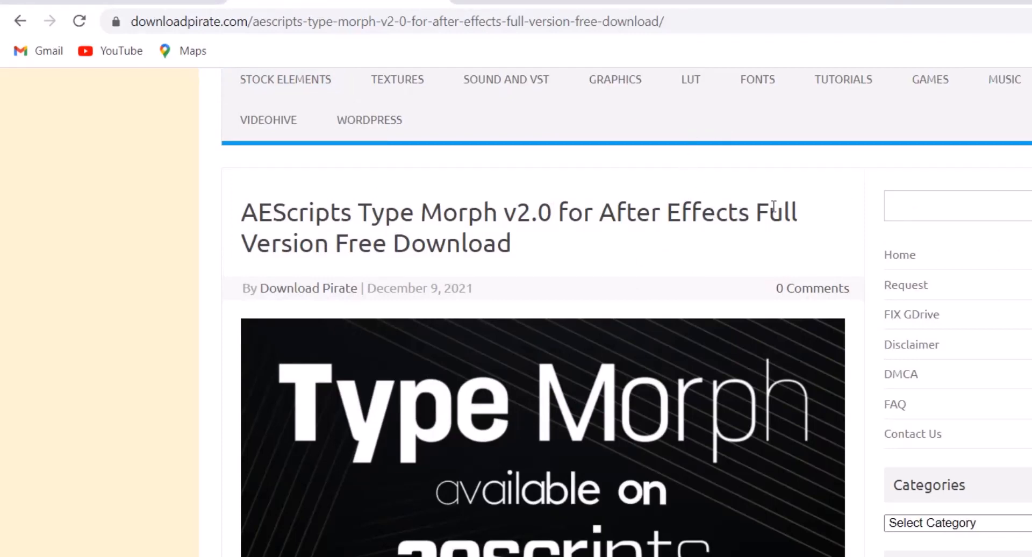
{"action": "left_click", "coordinate": [295, 172]}
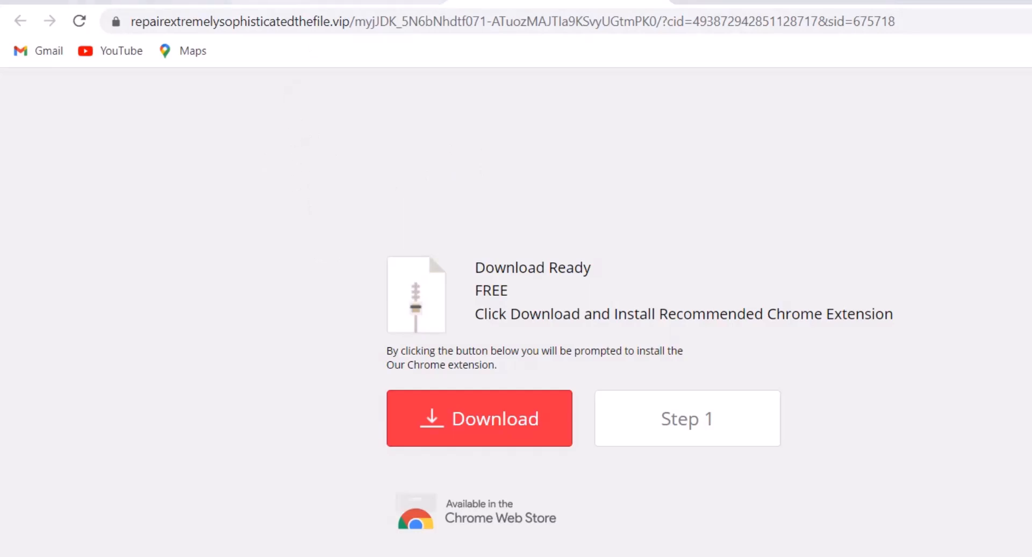
{"action": "left_click", "coordinate": [138, 2]}
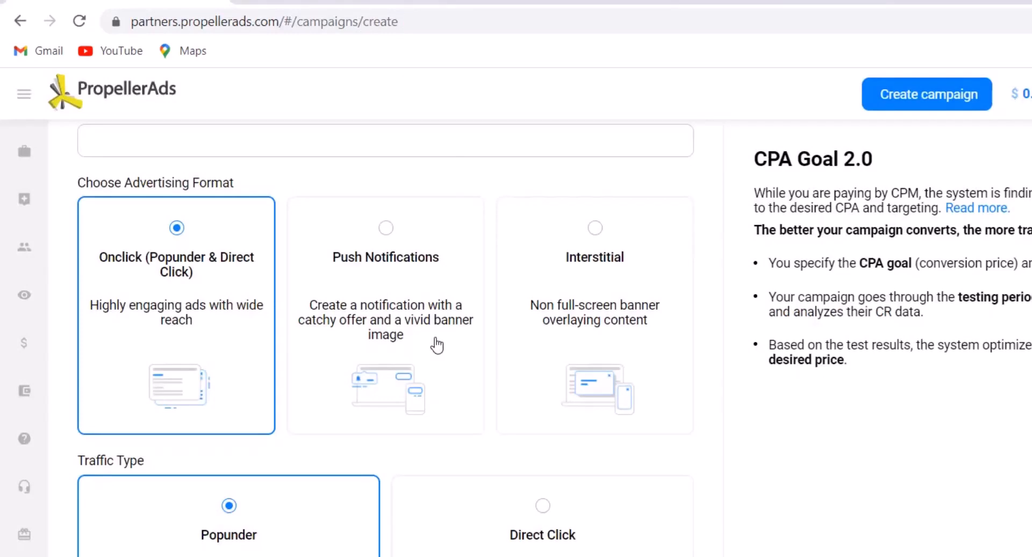
- Examine the campaign's Traffic Type, Pricing Model, Target URL and Traffic Options settings
{"action": "scroll", "coordinate": [258, 347], "scroll_direction": "down", "scroll_amount": 2}
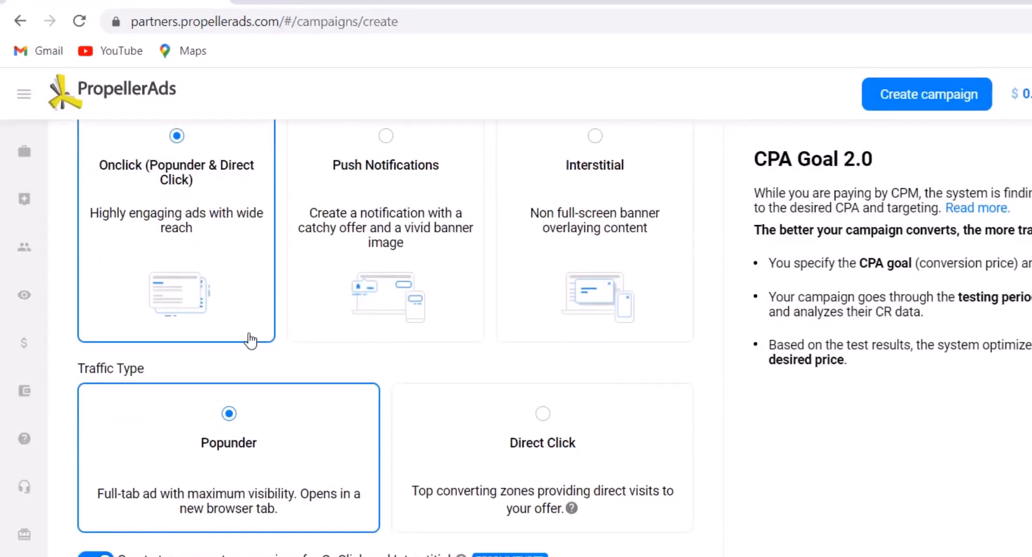
{"action": "scroll", "coordinate": [248, 303], "scroll_direction": "down", "scroll_amount": 1}
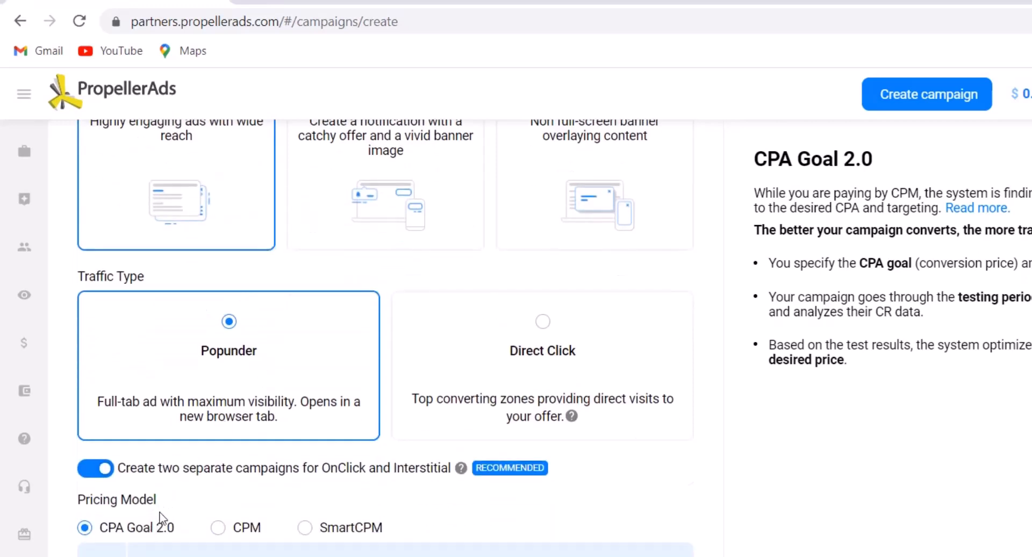
{"action": "scroll", "coordinate": [167, 506], "scroll_direction": "down", "scroll_amount": 1}
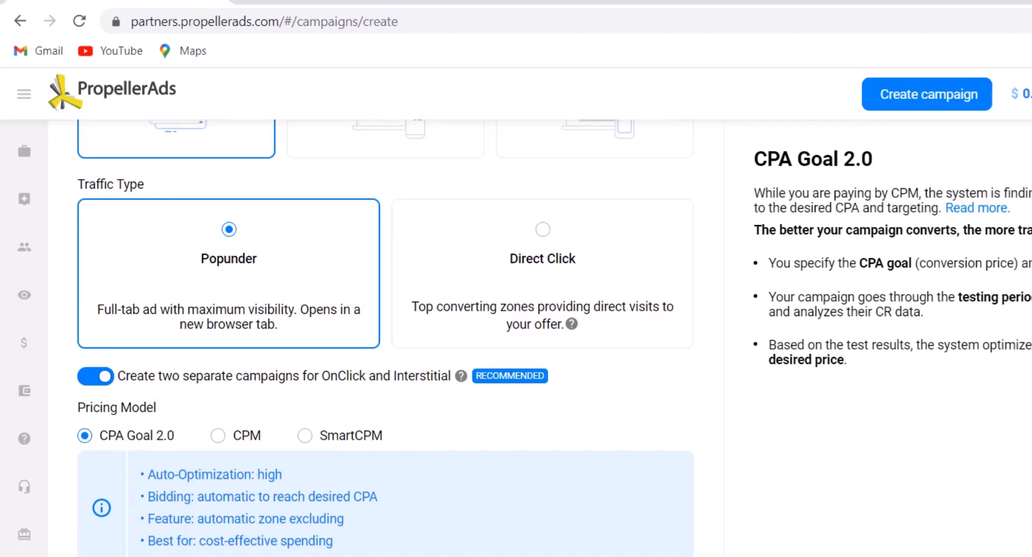
{"action": "scroll", "coordinate": [184, 549], "scroll_direction": "up", "scroll_amount": 3}
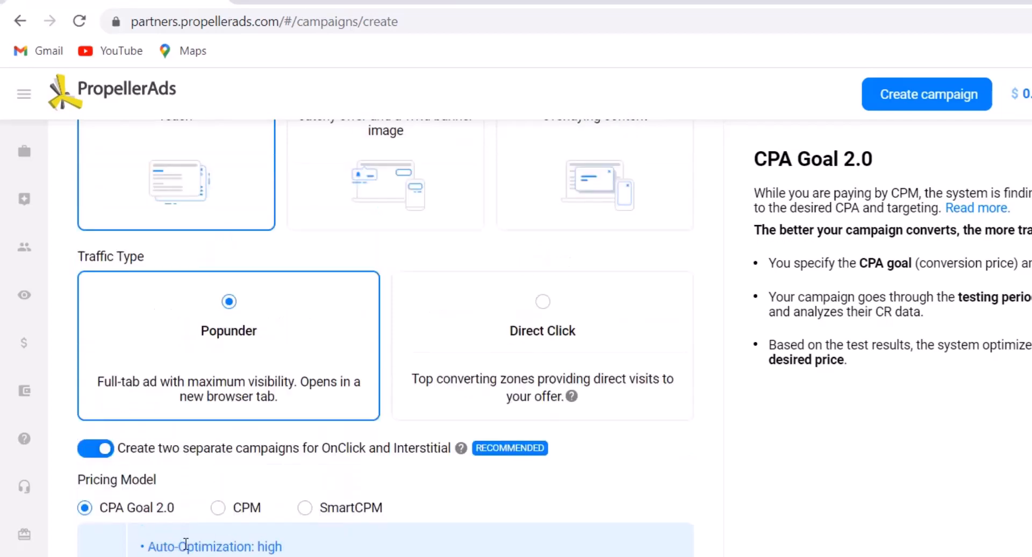
{"action": "scroll", "coordinate": [203, 533], "scroll_direction": "down", "scroll_amount": 1}
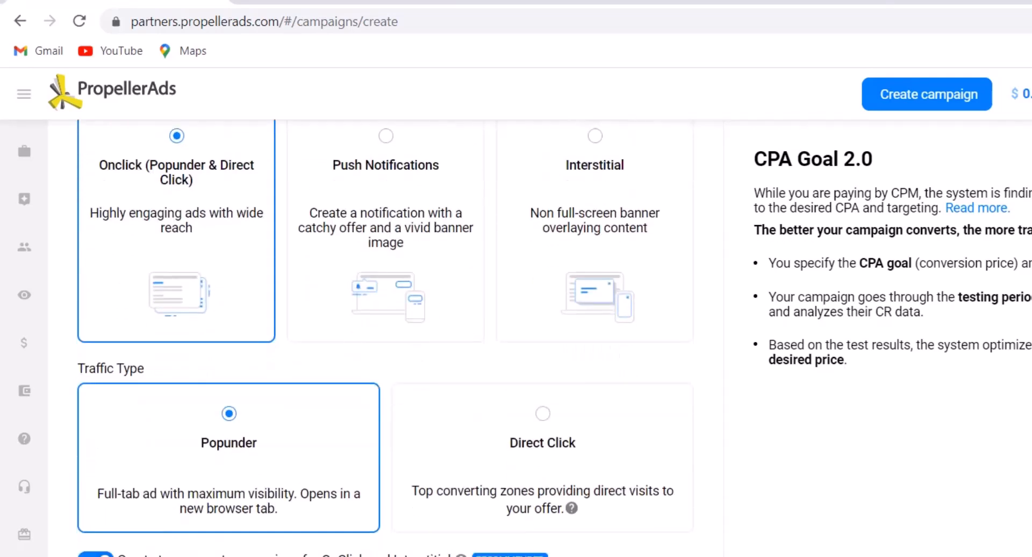
{"action": "scroll", "coordinate": [138, 543], "scroll_direction": "down", "scroll_amount": 2}
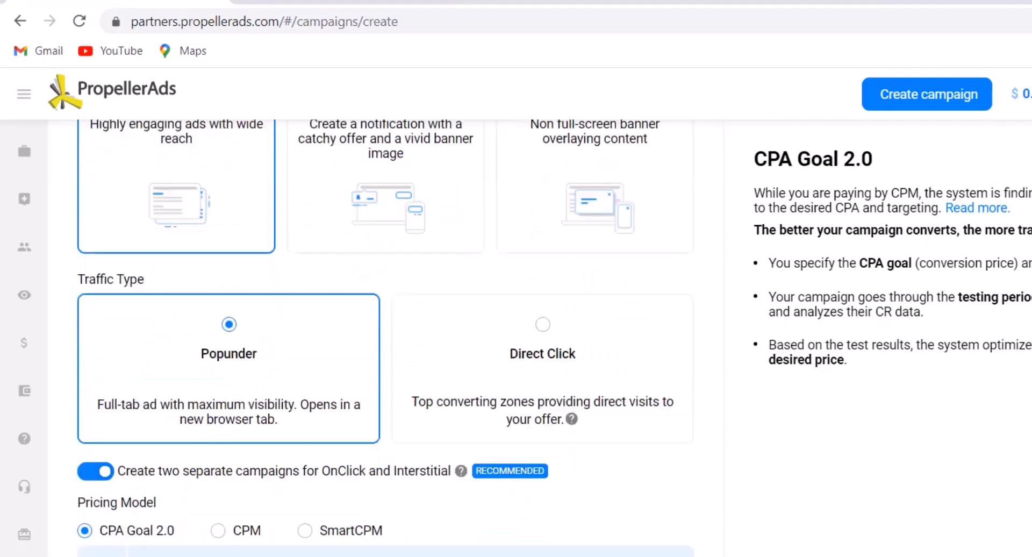
{"action": "scroll", "coordinate": [137, 446], "scroll_direction": "down", "scroll_amount": 2}
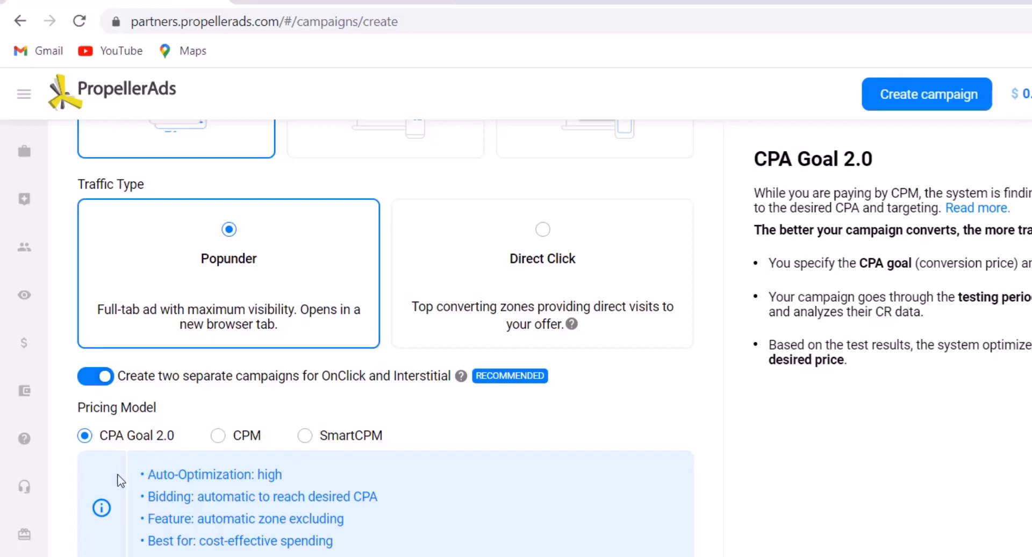
{"action": "scroll", "coordinate": [187, 289], "scroll_direction": "up", "scroll_amount": 2}
{"action": "scroll", "coordinate": [187, 289], "scroll_direction": "up", "scroll_amount": 1}
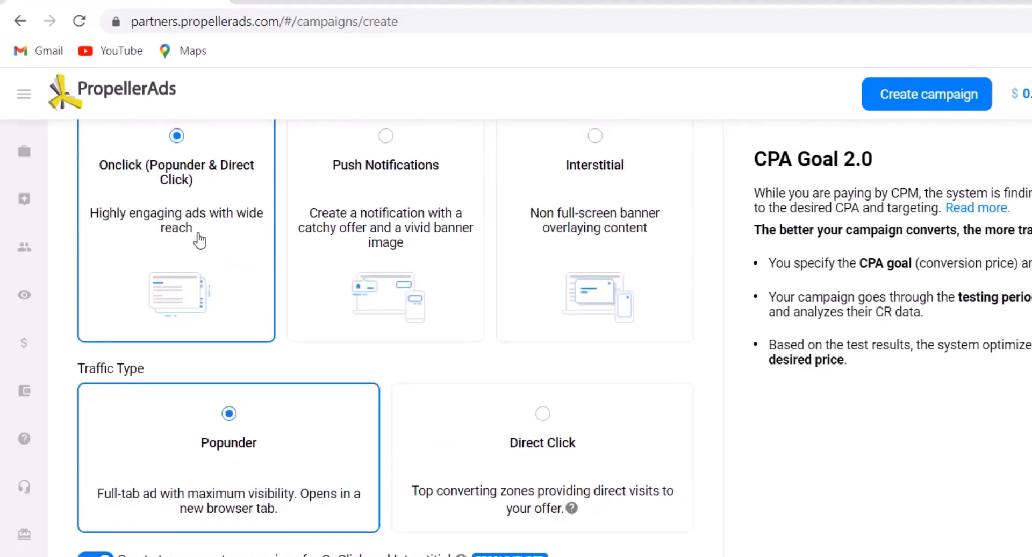
{"action": "scroll", "coordinate": [158, 403], "scroll_direction": "down", "scroll_amount": 2}
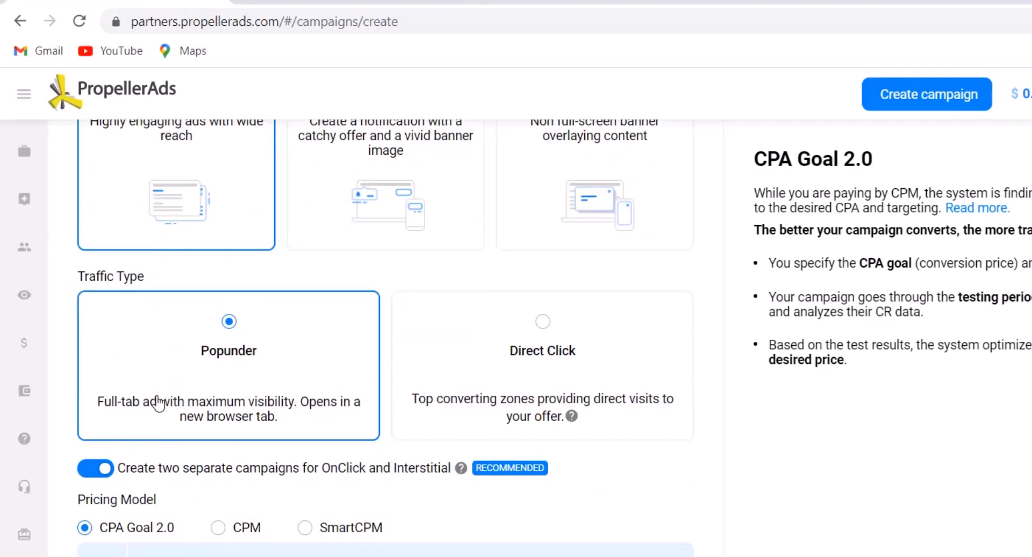
{"action": "scroll", "coordinate": [135, 514], "scroll_direction": "down", "scroll_amount": 2}
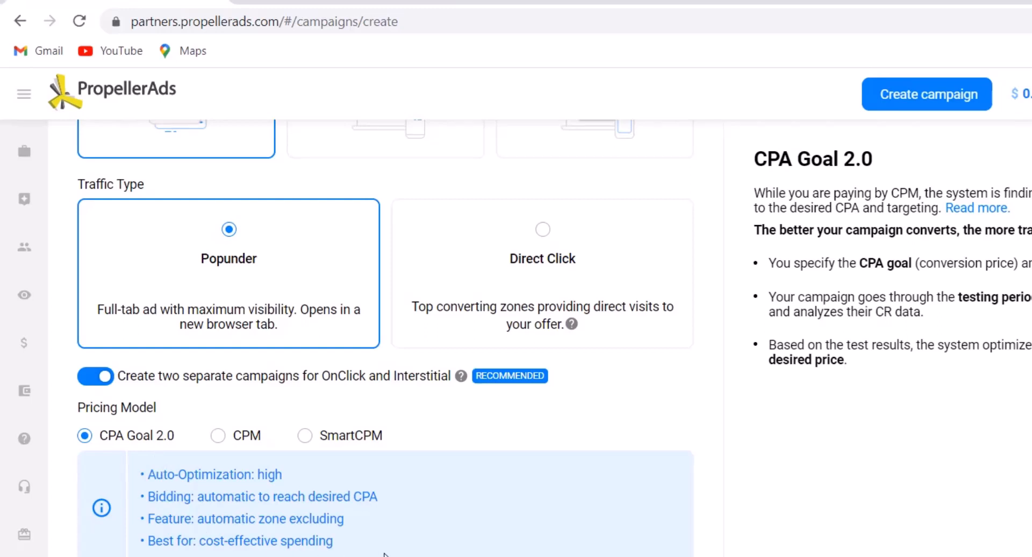
{"action": "scroll", "coordinate": [186, 371], "scroll_direction": "down", "scroll_amount": 8}
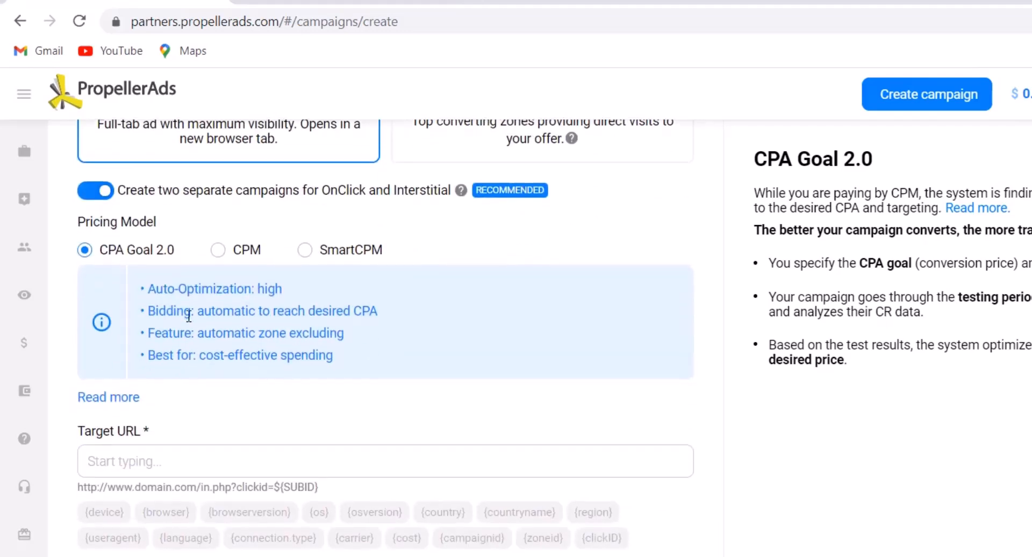
{"action": "scroll", "coordinate": [189, 318], "scroll_direction": "down", "scroll_amount": 5}
{"action": "scroll", "coordinate": [198, 317], "scroll_direction": "up", "scroll_amount": 10}
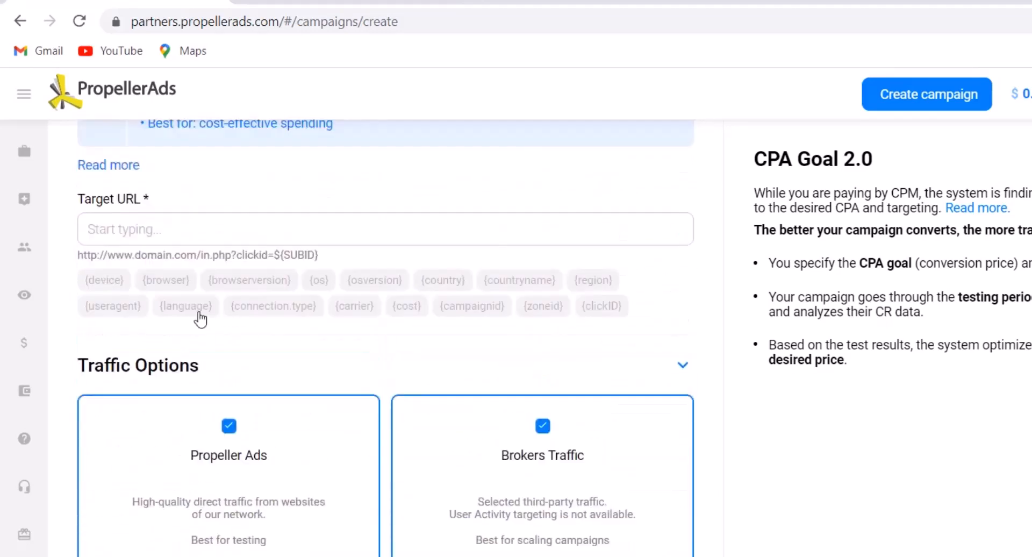
{"action": "scroll", "coordinate": [200, 318], "scroll_direction": "down", "scroll_amount": 1}
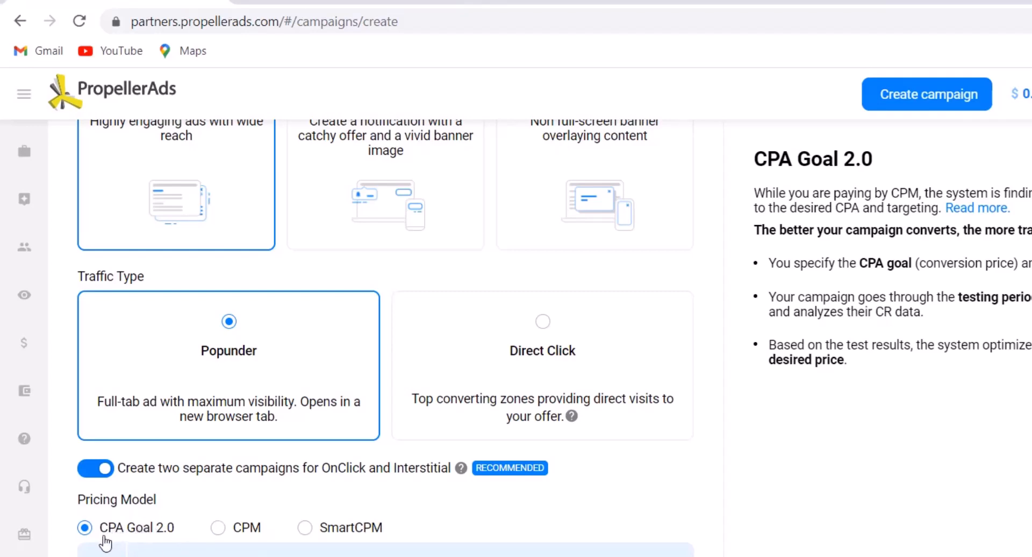
{"action": "scroll", "coordinate": [106, 539], "scroll_direction": "down", "scroll_amount": 1}
{"action": "scroll", "coordinate": [105, 538], "scroll_direction": "down", "scroll_amount": 3}
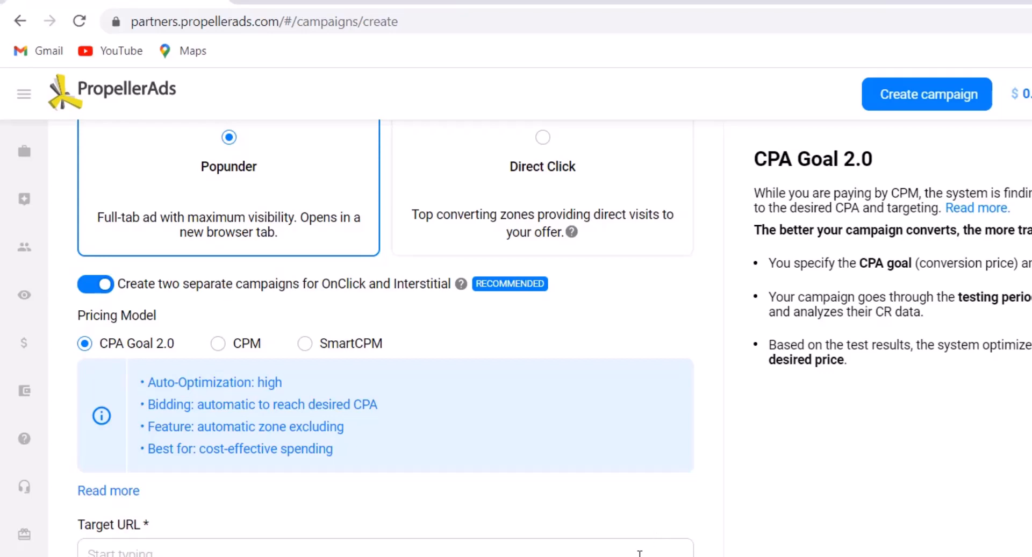
- Name the campaign "example"
{"action": "scroll", "coordinate": [643, 548], "scroll_direction": "down", "scroll_amount": 2}
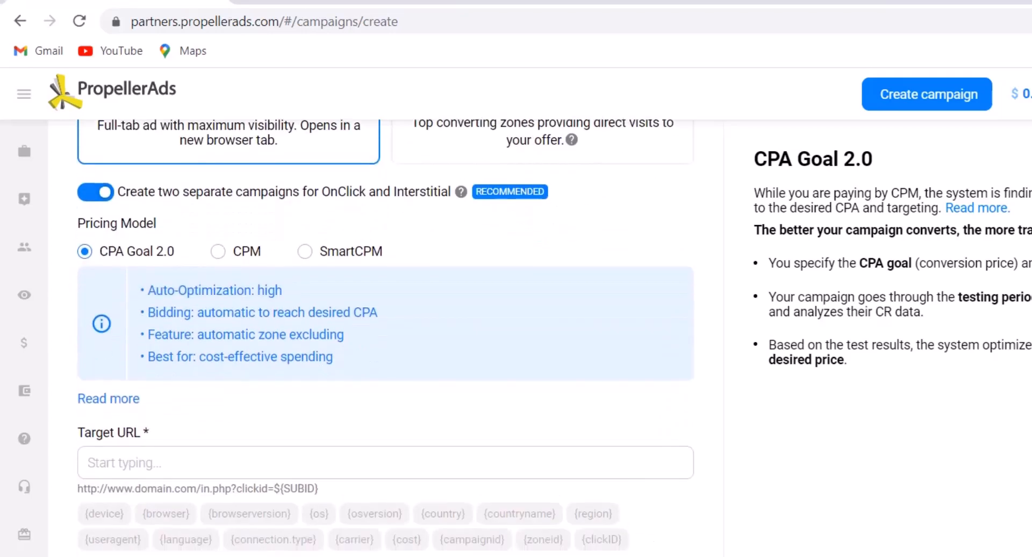
{"action": "scroll", "coordinate": [668, 514], "scroll_direction": "down", "scroll_amount": 2}
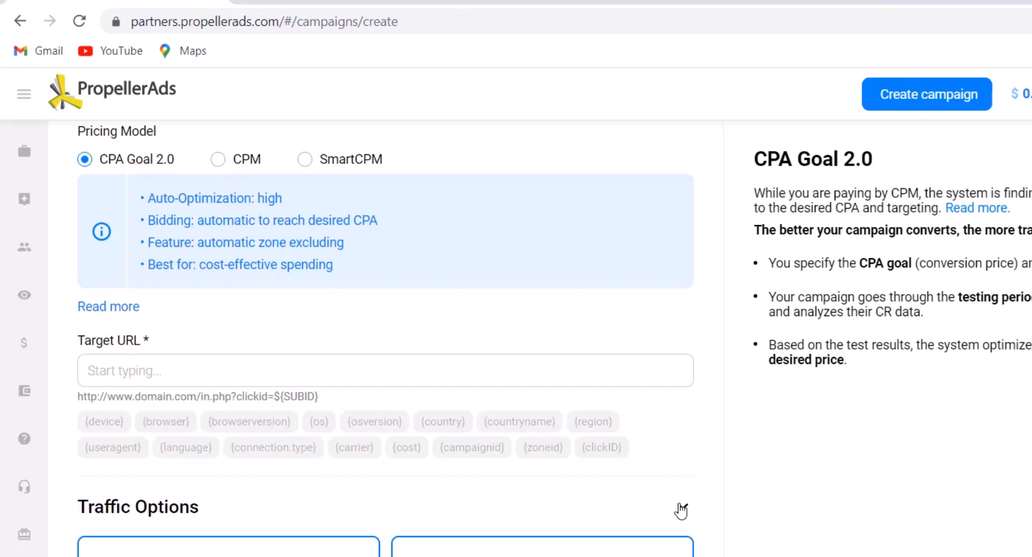
{"action": "scroll", "coordinate": [154, 255], "scroll_direction": "up", "scroll_amount": 10}
{"action": "left_click", "coordinate": [153, 242]}
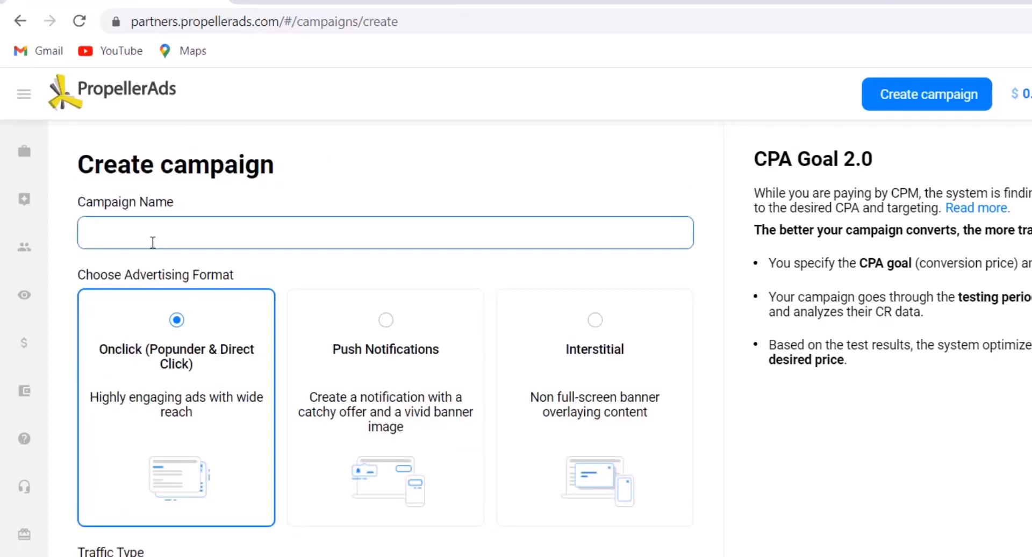
{"action": "type", "text": "example"}
- Examine the Traffic Type, Pricing Model and Target URL settings, checking the opened download ad page as an example of a target page
{"action": "scroll", "coordinate": [154, 364], "scroll_direction": "down", "scroll_amount": 3}
{"action": "scroll", "coordinate": [215, 387], "scroll_direction": "down", "scroll_amount": 9}
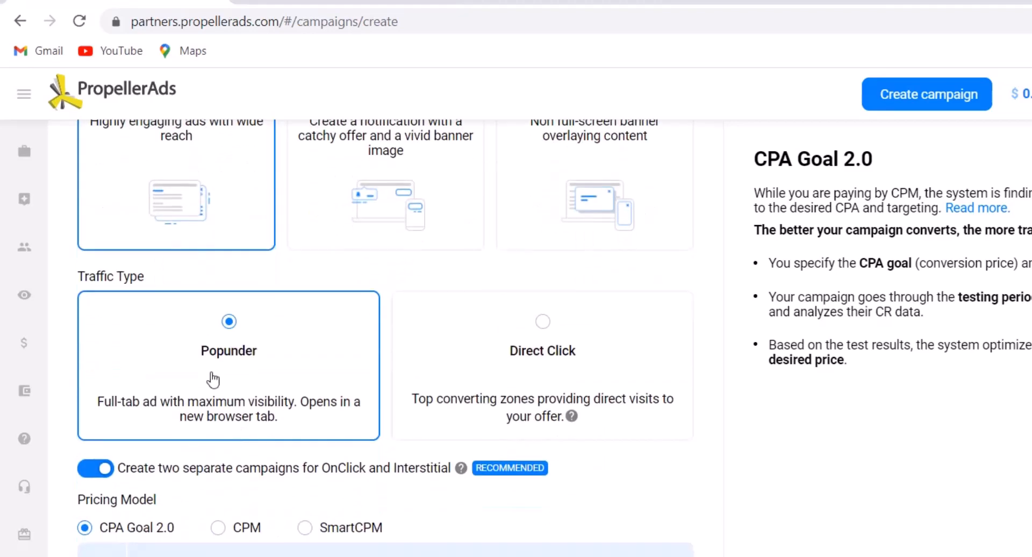
{"action": "scroll", "coordinate": [143, 217], "scroll_direction": "up", "scroll_amount": 3}
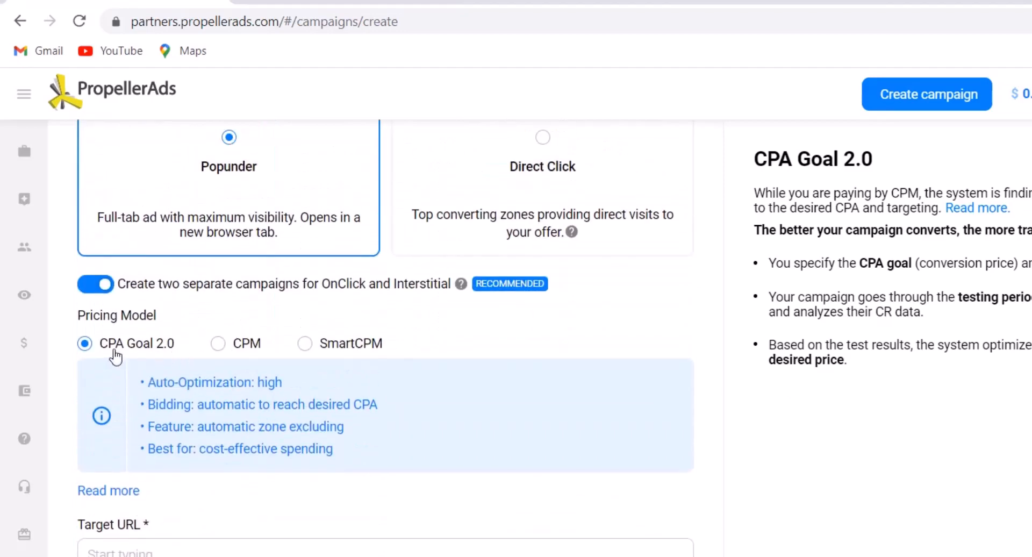
{"action": "scroll", "coordinate": [154, 355], "scroll_direction": "down", "scroll_amount": 3}
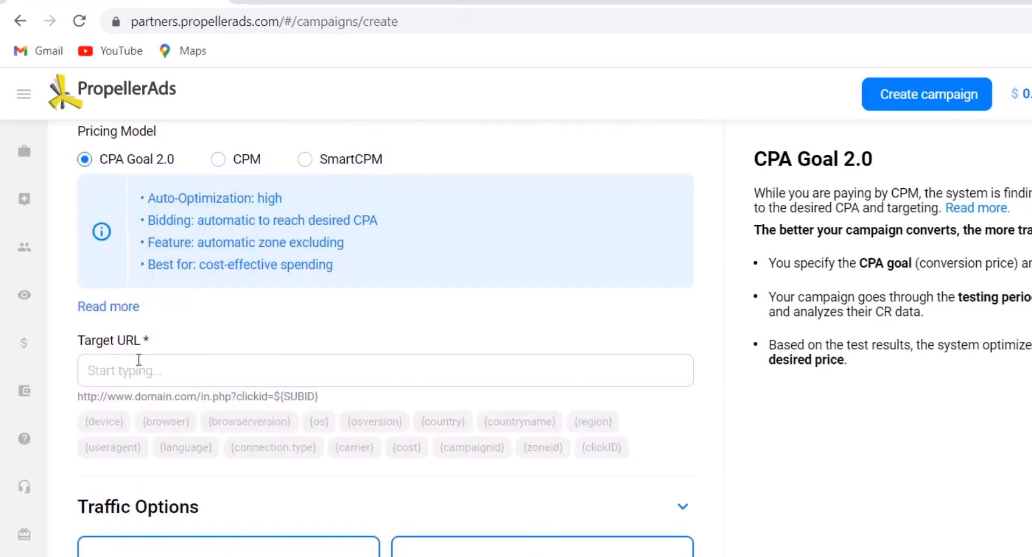
{"action": "left_click", "coordinate": [137, 372]}
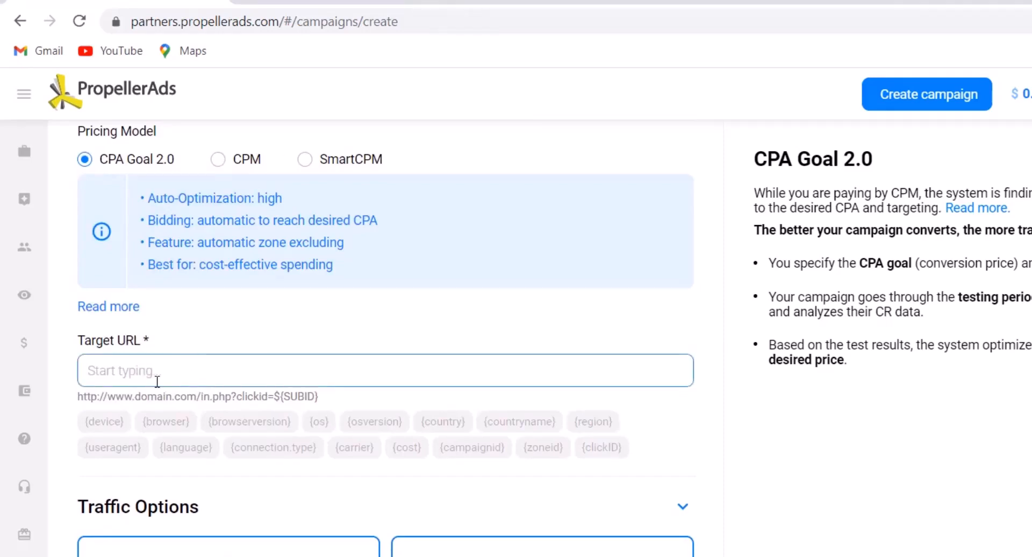
{"action": "left_click", "coordinate": [564, 7]}
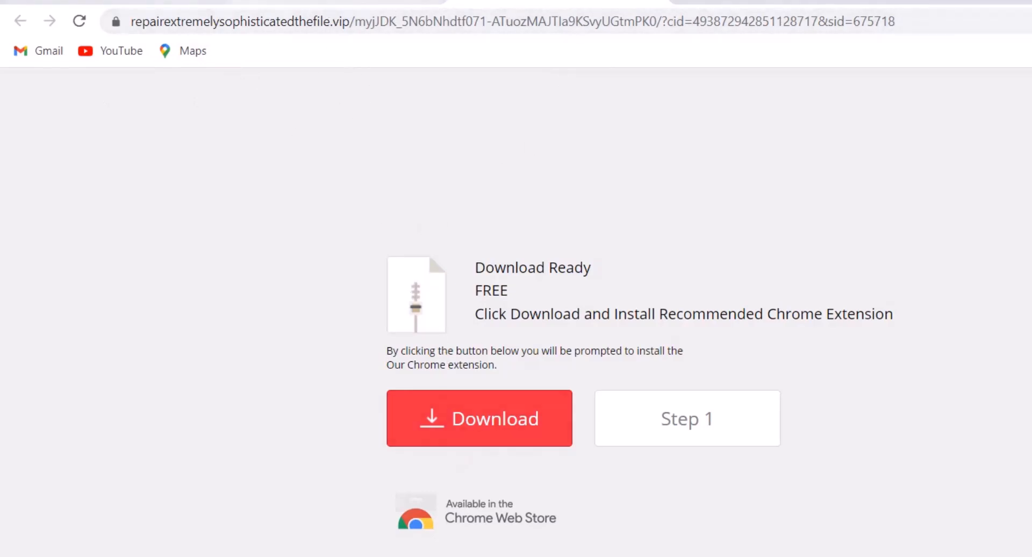
{"action": "left_click", "coordinate": [122, 2]}
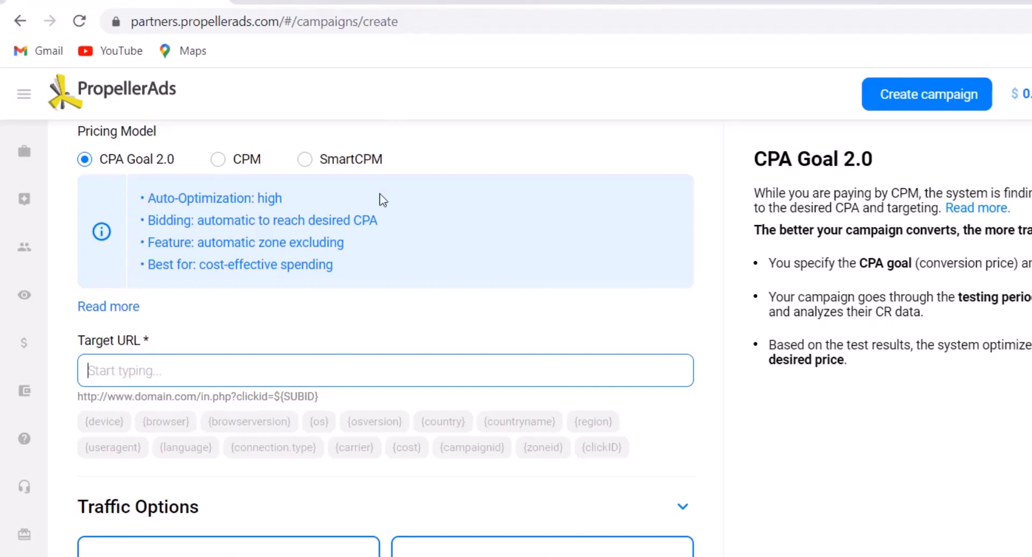
{"action": "left_click", "coordinate": [383, 326]}
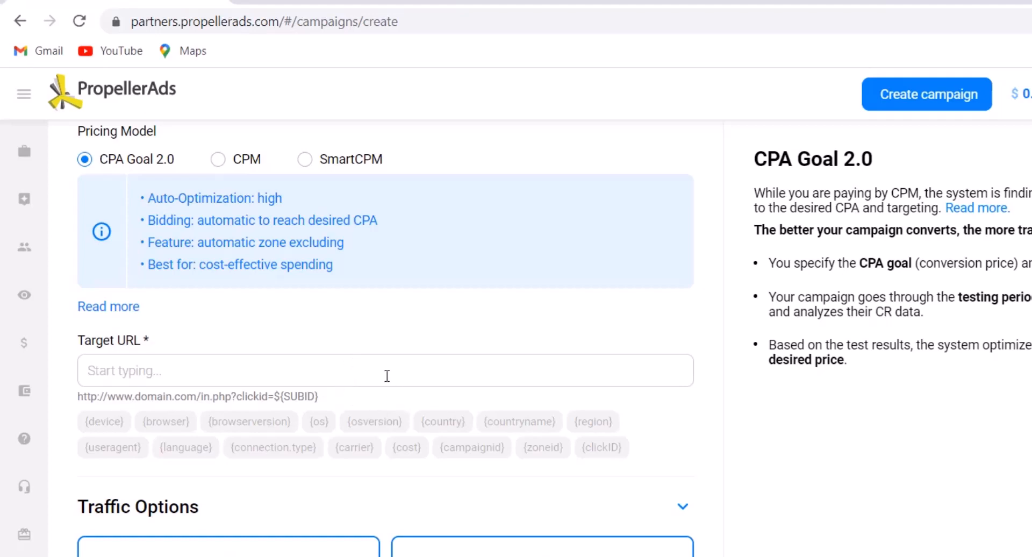
{"action": "scroll", "coordinate": [336, 367], "scroll_direction": "down", "scroll_amount": 2}
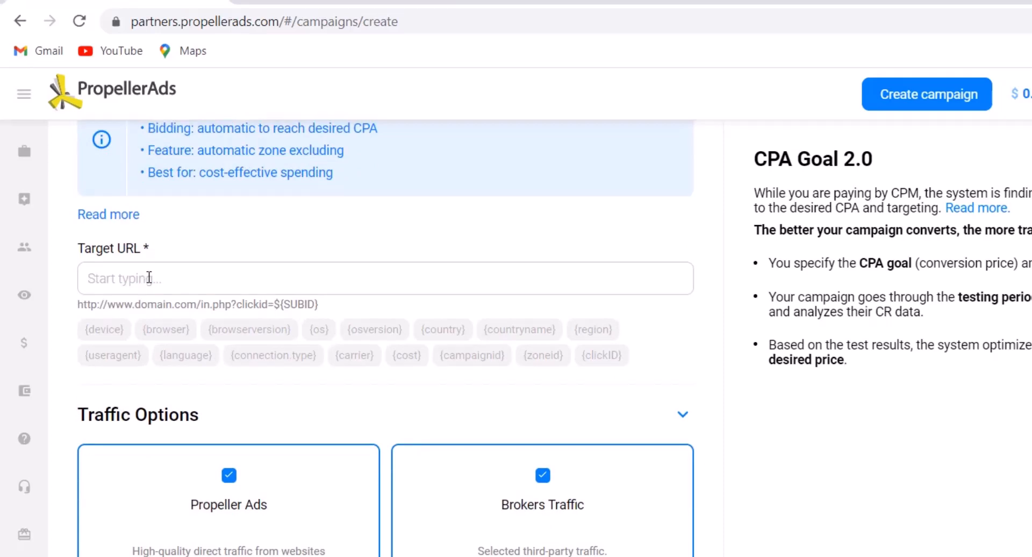
{"action": "left_click", "coordinate": [149, 276]}
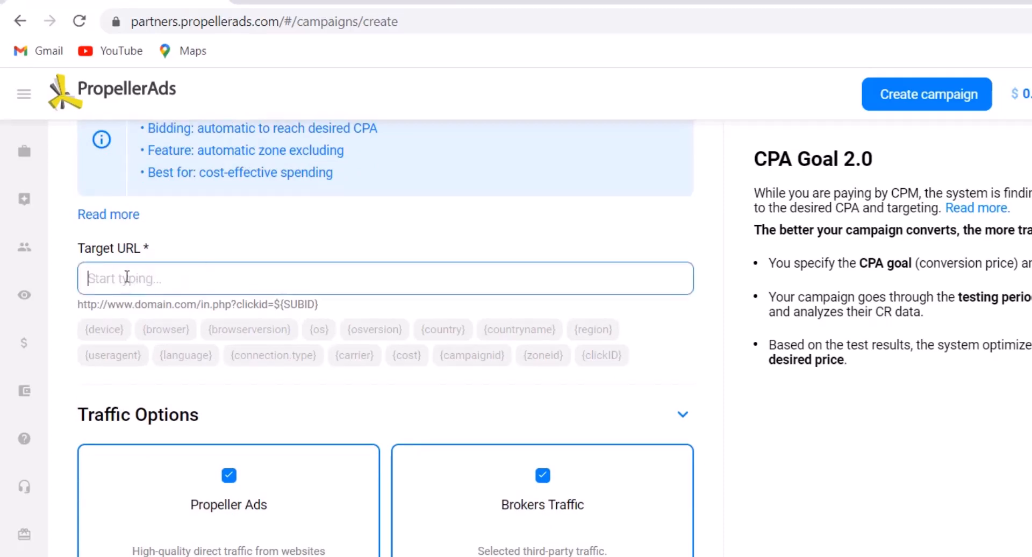
- Turn off Include Anti-AdBlock and Brokers Traffic in the campaign's Traffic Options
{"action": "scroll", "coordinate": [301, 314], "scroll_direction": "down", "scroll_amount": 3}
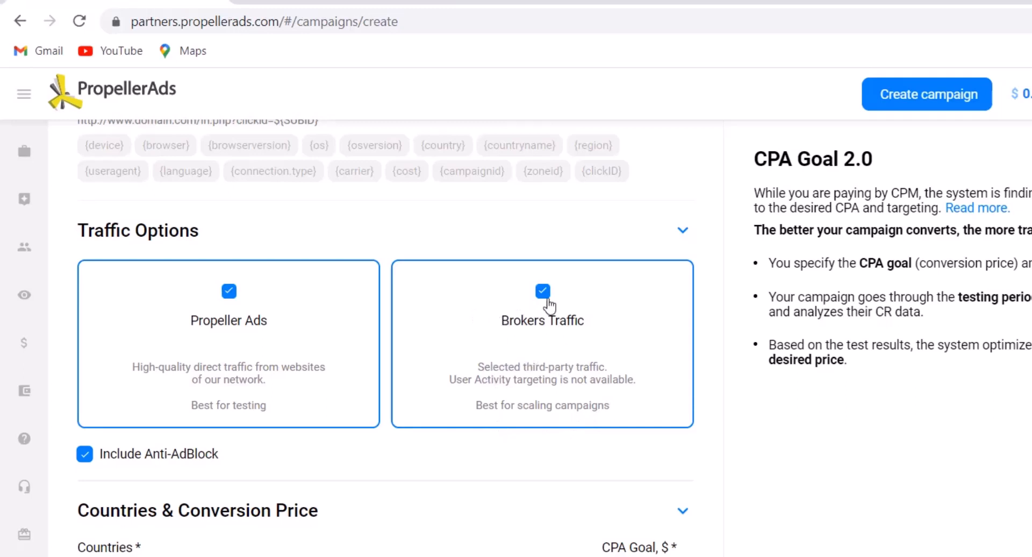
{"action": "left_click", "coordinate": [86, 460]}
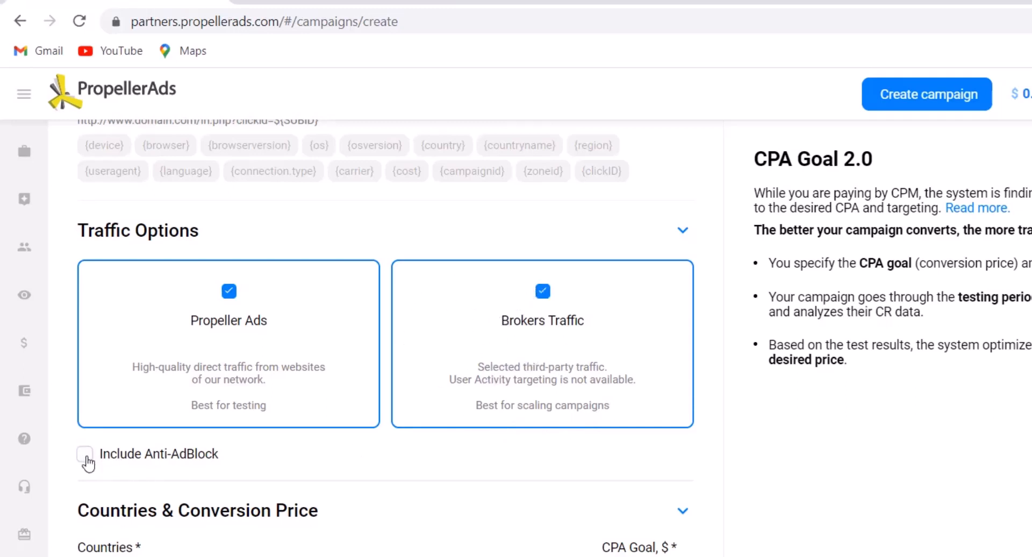
{"action": "left_click", "coordinate": [543, 293]}
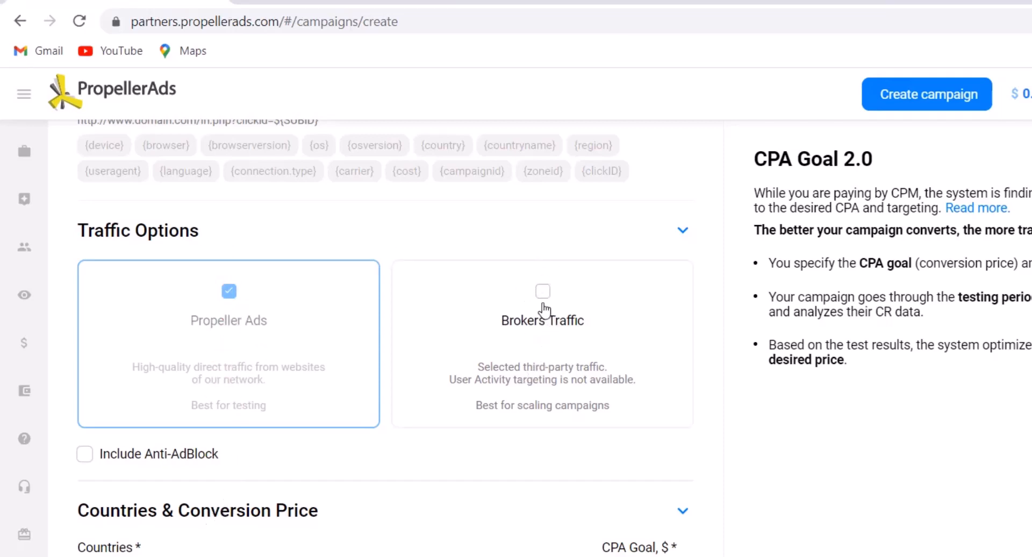
- Target Afghanistan with a CPA goal of $1 and a separate $1 rate for the Interstitial campaign
{"action": "scroll", "coordinate": [544, 309], "scroll_direction": "down", "scroll_amount": 3}
{"action": "left_click", "coordinate": [274, 392]}
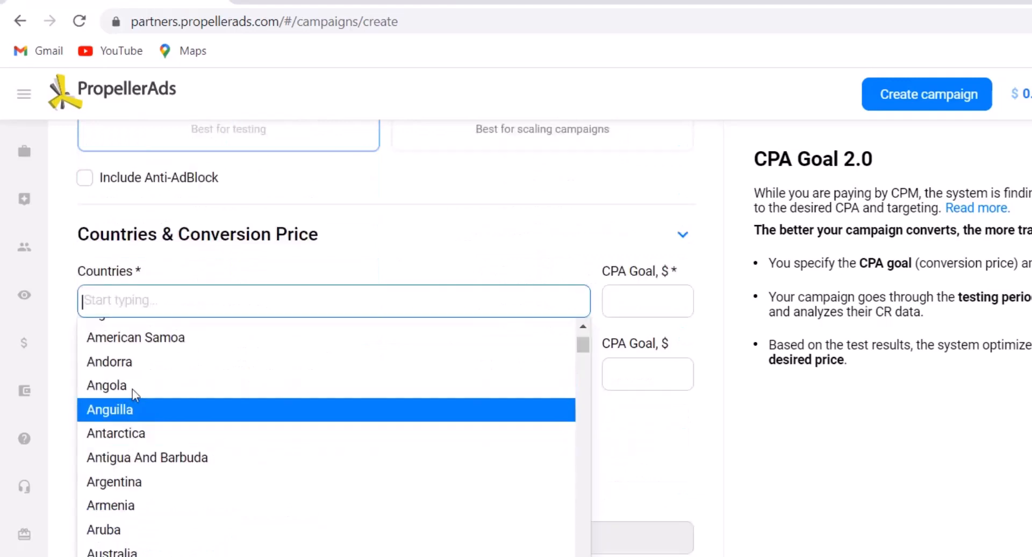
{"action": "scroll", "coordinate": [132, 389], "scroll_direction": "up", "scroll_amount": 2}
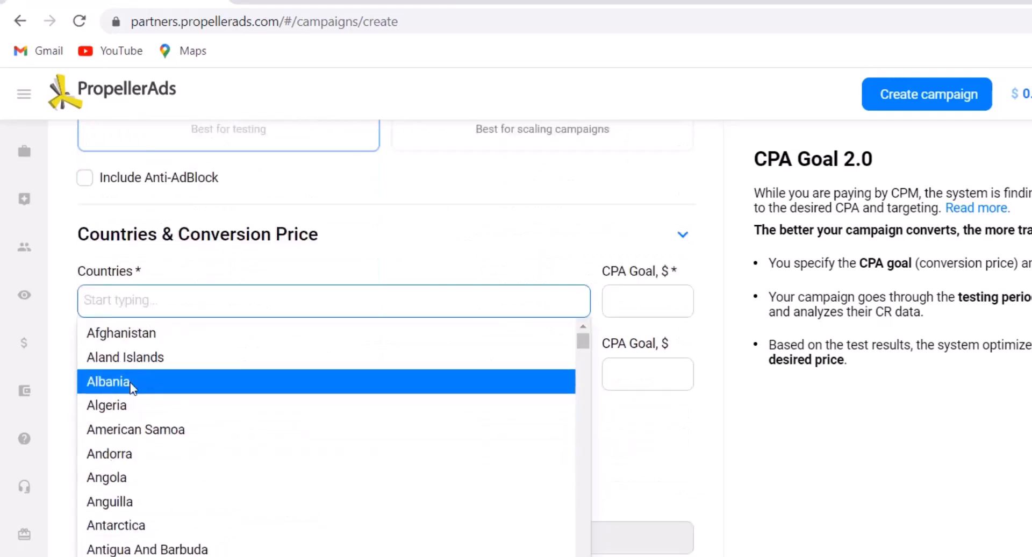
{"action": "left_click", "coordinate": [128, 333]}
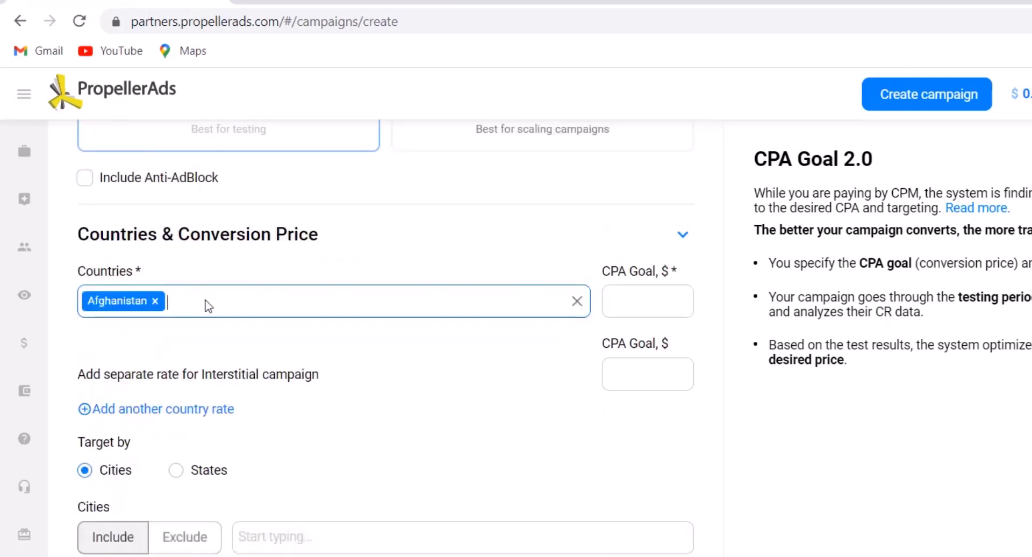
{"action": "left_click", "coordinate": [636, 298]}
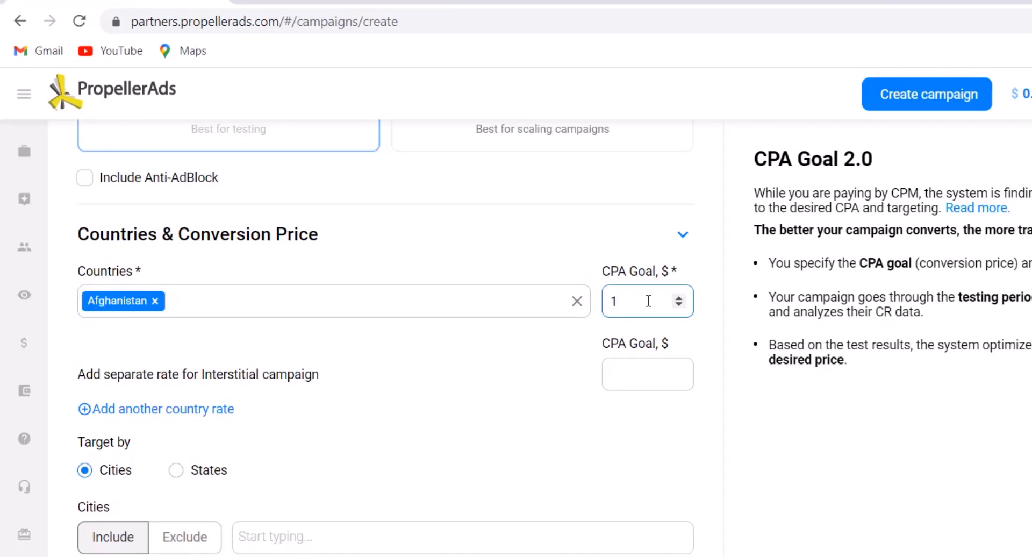
{"action": "left_click", "coordinate": [649, 373]}
{"action": "type", "text": "1"}
- Set the OnClick daily campaign budget to $30 and the total campaign budget to $30
{"action": "scroll", "coordinate": [546, 398], "scroll_direction": "down", "scroll_amount": 3}
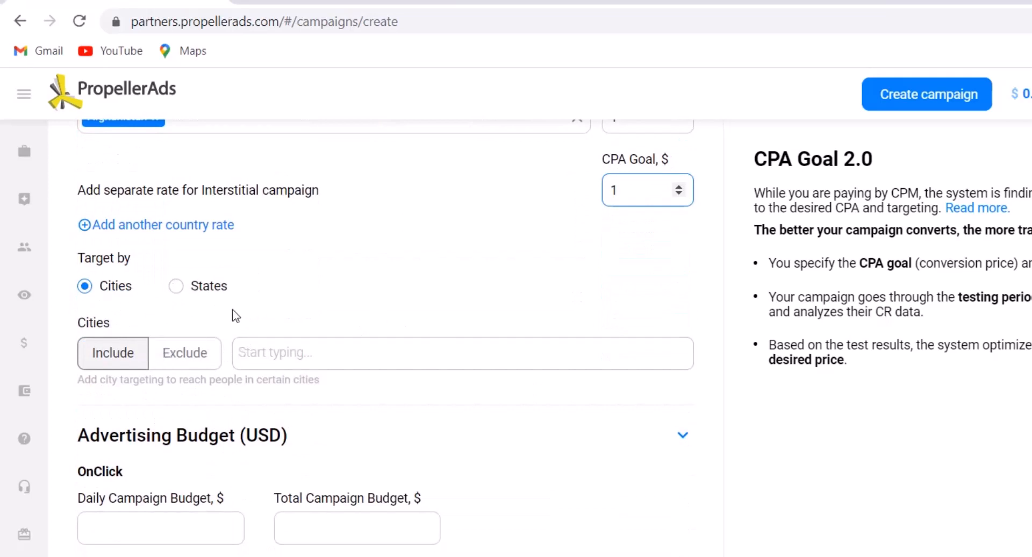
{"action": "scroll", "coordinate": [277, 353], "scroll_direction": "down", "scroll_amount": 3}
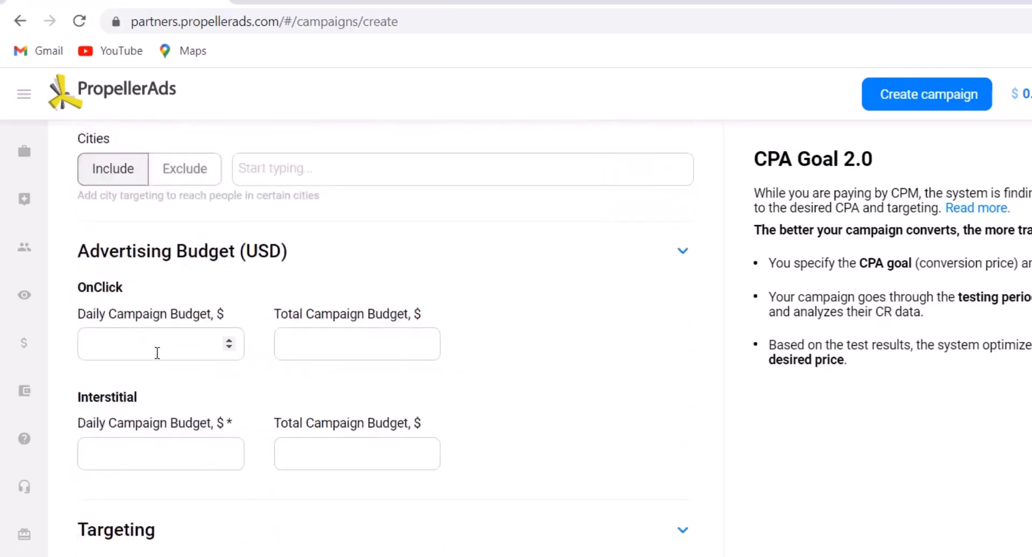
{"action": "left_click", "coordinate": [188, 348]}
{"action": "type", "text": "30"}
{"action": "left_click", "coordinate": [290, 336]}
{"action": "type", "text": "30"}
- Set the targeting platform to Mobile
{"action": "scroll", "coordinate": [295, 376], "scroll_direction": "down", "scroll_amount": 2}
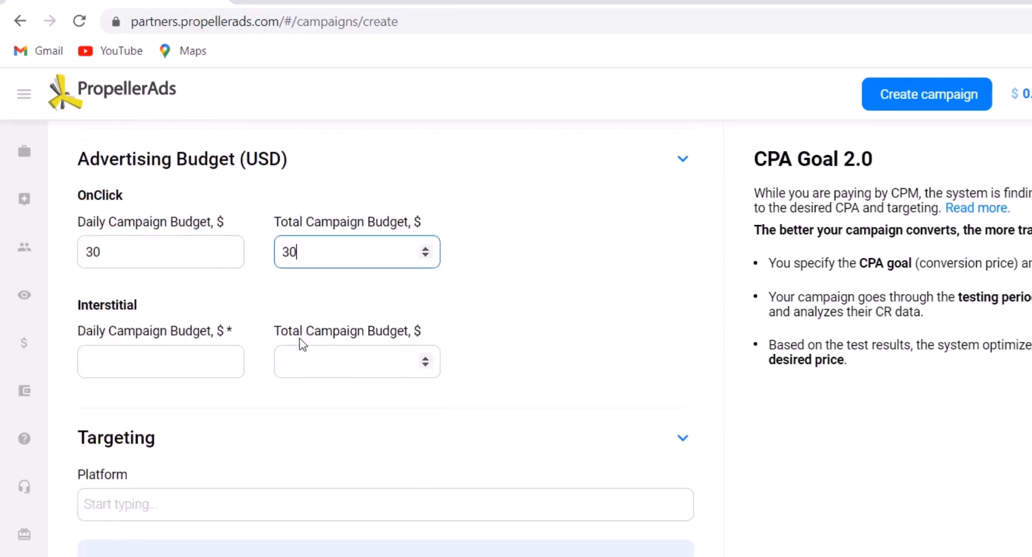
{"action": "scroll", "coordinate": [318, 421], "scroll_direction": "down", "scroll_amount": 3}
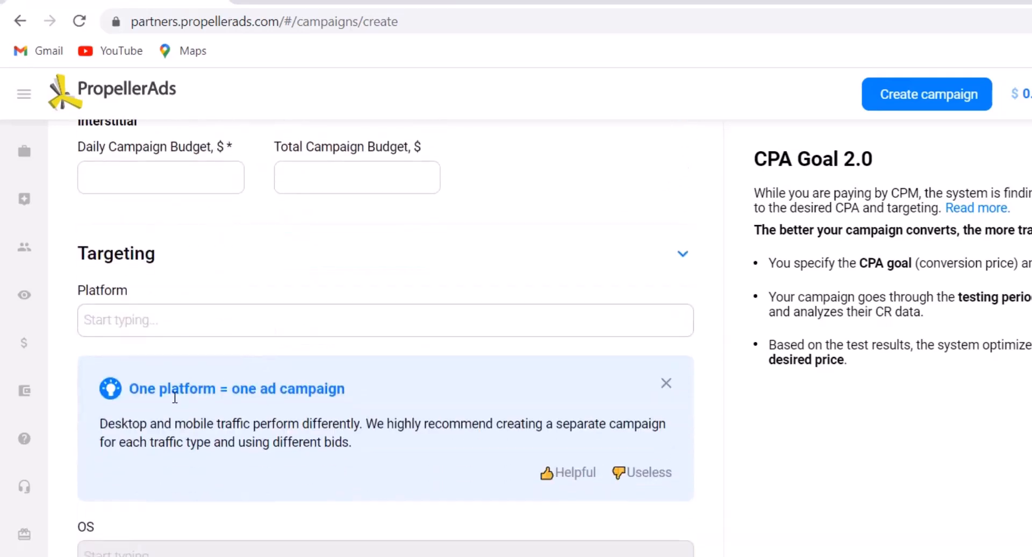
{"action": "left_click", "coordinate": [157, 322]}
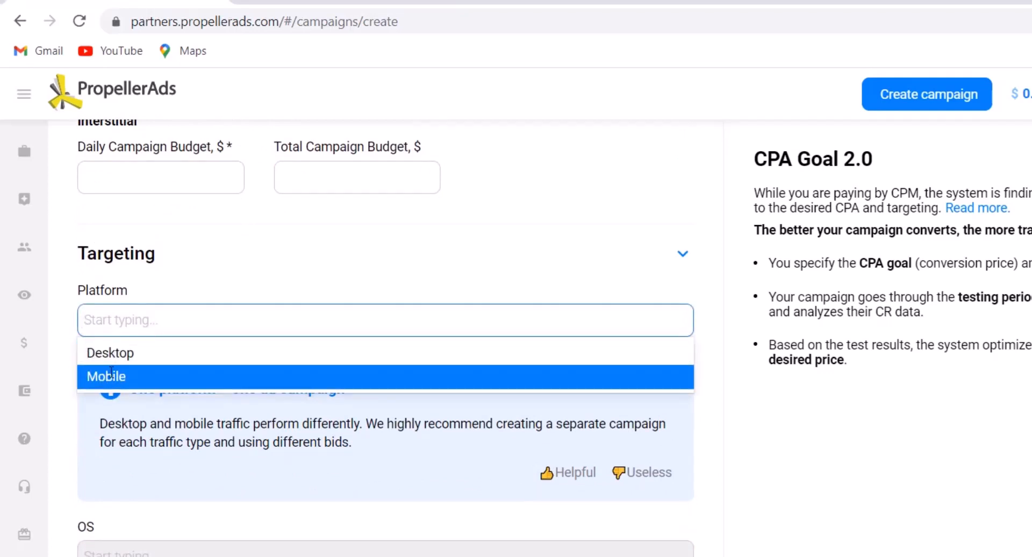
{"action": "left_click", "coordinate": [175, 275]}
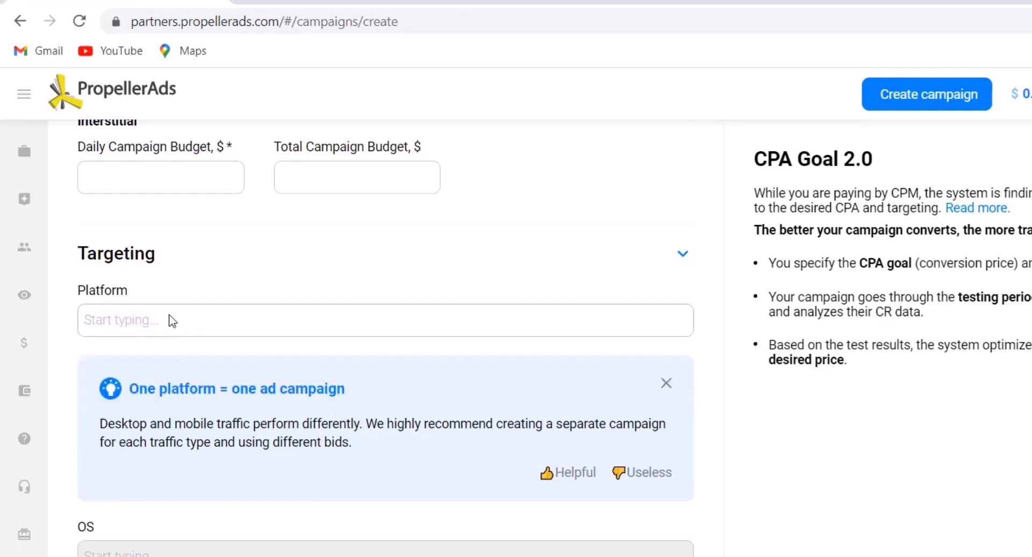
{"action": "left_click", "coordinate": [132, 321]}
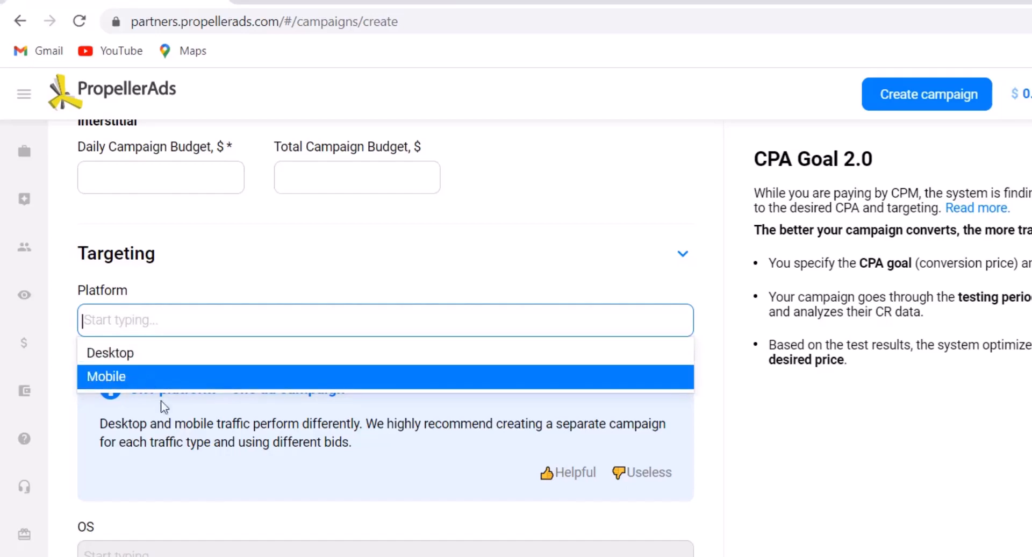
{"action": "scroll", "coordinate": [159, 340], "scroll_direction": "down", "scroll_amount": 3}
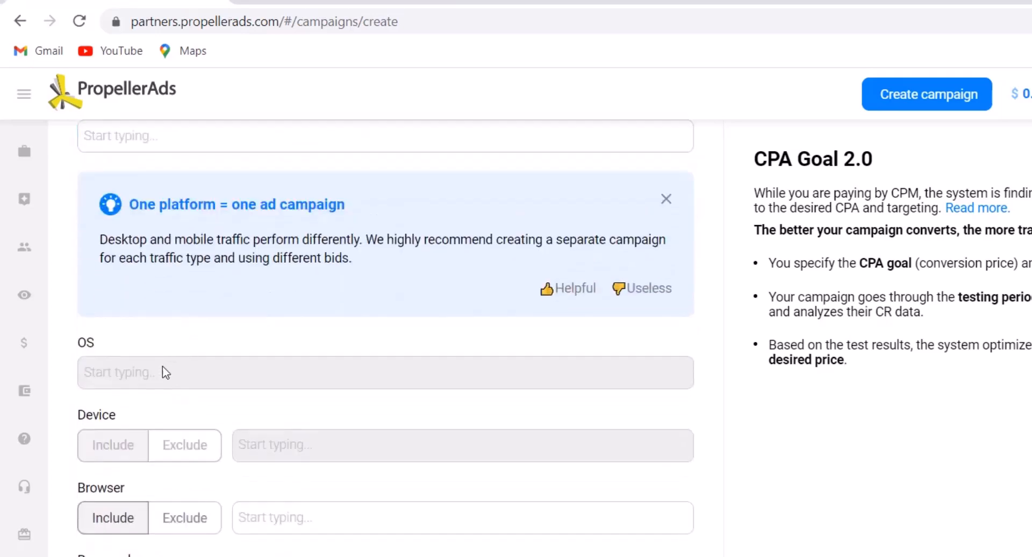
{"action": "scroll", "coordinate": [160, 243], "scroll_direction": "up", "scroll_amount": 2}
{"action": "left_click", "coordinate": [152, 235]}
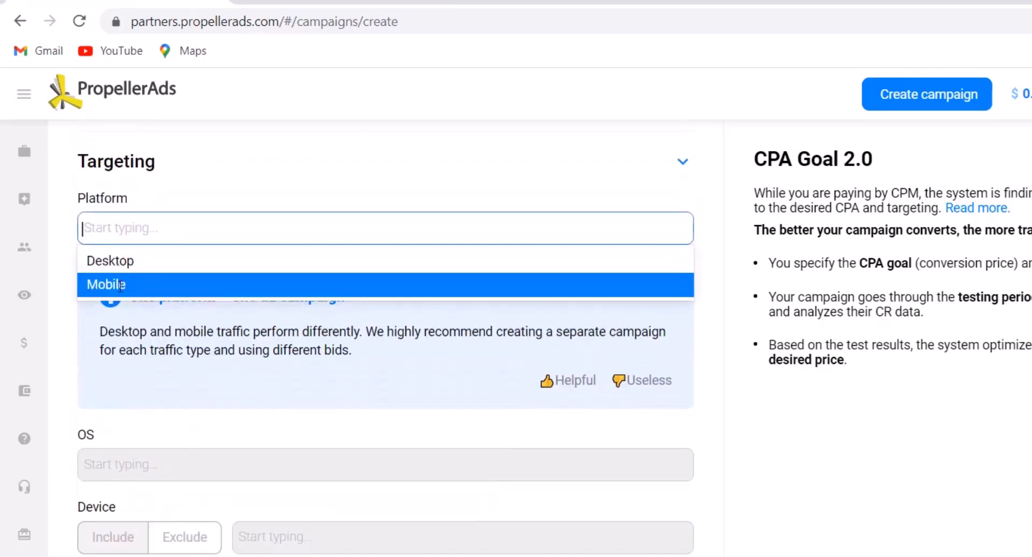
{"action": "left_click", "coordinate": [145, 284]}
- Try Android as the targeted OS and clear the selection
{"action": "scroll", "coordinate": [140, 387], "scroll_direction": "down", "scroll_amount": 2}
{"action": "left_click", "coordinate": [134, 372]}
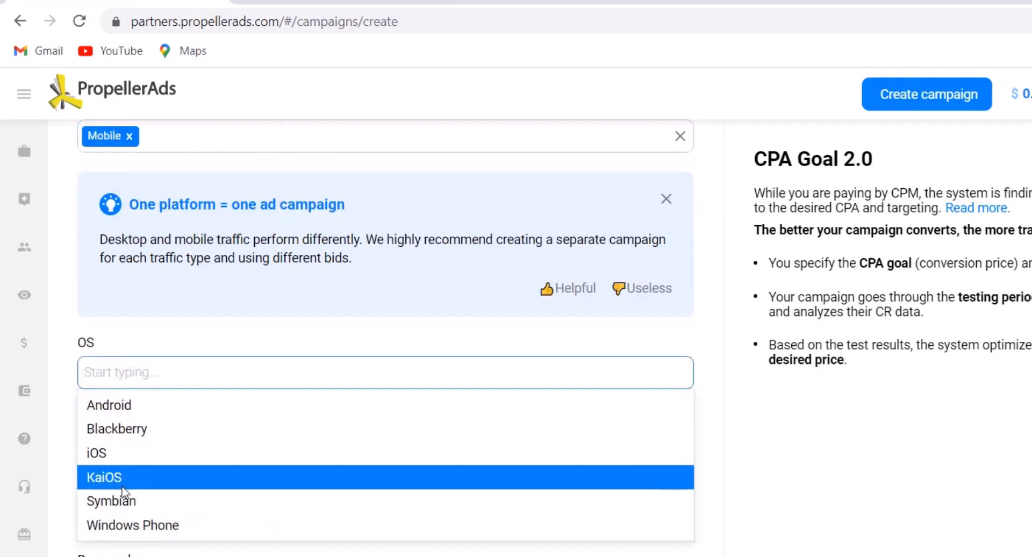
{"action": "left_click", "coordinate": [137, 403]}
{"action": "scroll", "coordinate": [134, 349], "scroll_direction": "down", "scroll_amount": 2}
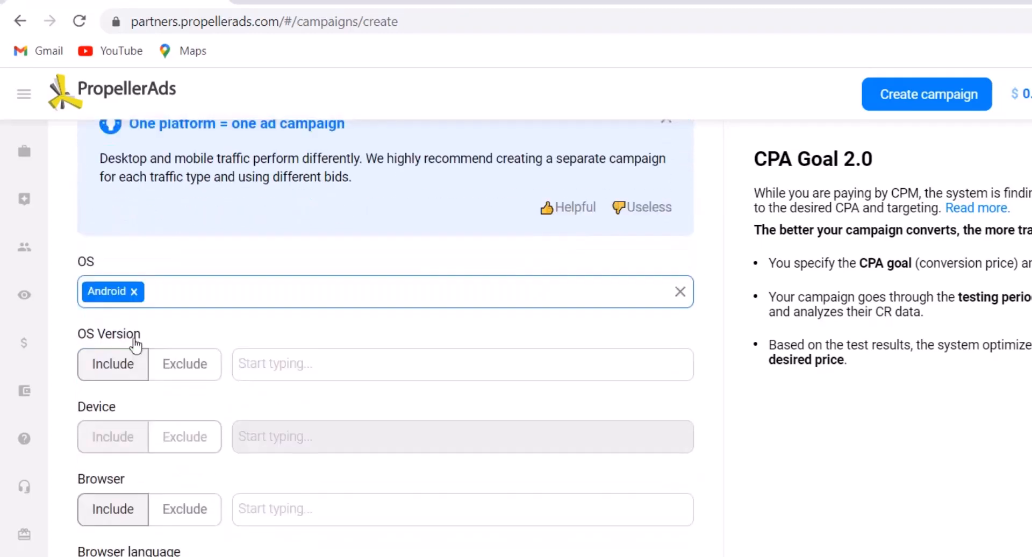
{"action": "left_click", "coordinate": [134, 280]}
{"action": "scroll", "coordinate": [115, 472], "scroll_direction": "up", "scroll_amount": 4}
- Examine the OS options and the Device, Browser, Browser language, Connection type, Mobile ISP and Zone limitation targeting settings
{"action": "left_click", "coordinate": [115, 470]}
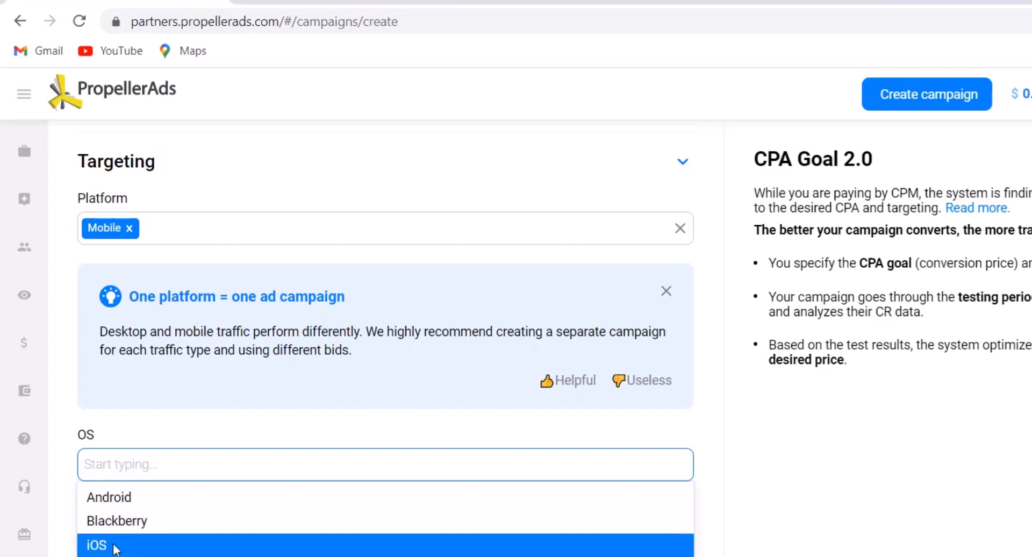
{"action": "scroll", "coordinate": [98, 436], "scroll_direction": "down", "scroll_amount": 2}
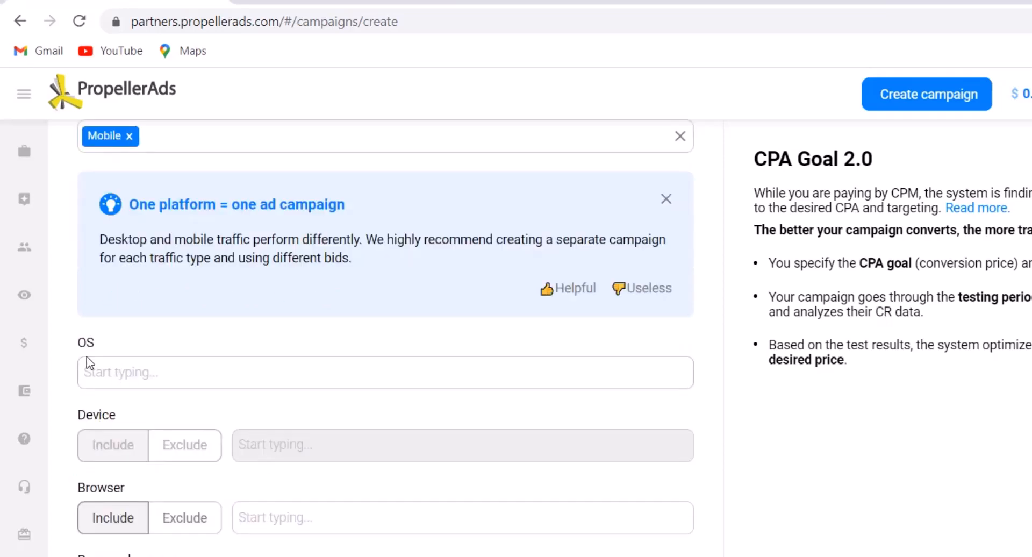
{"action": "scroll", "coordinate": [87, 359], "scroll_direction": "down", "scroll_amount": 2}
{"action": "scroll", "coordinate": [142, 429], "scroll_direction": "down", "scroll_amount": 4}
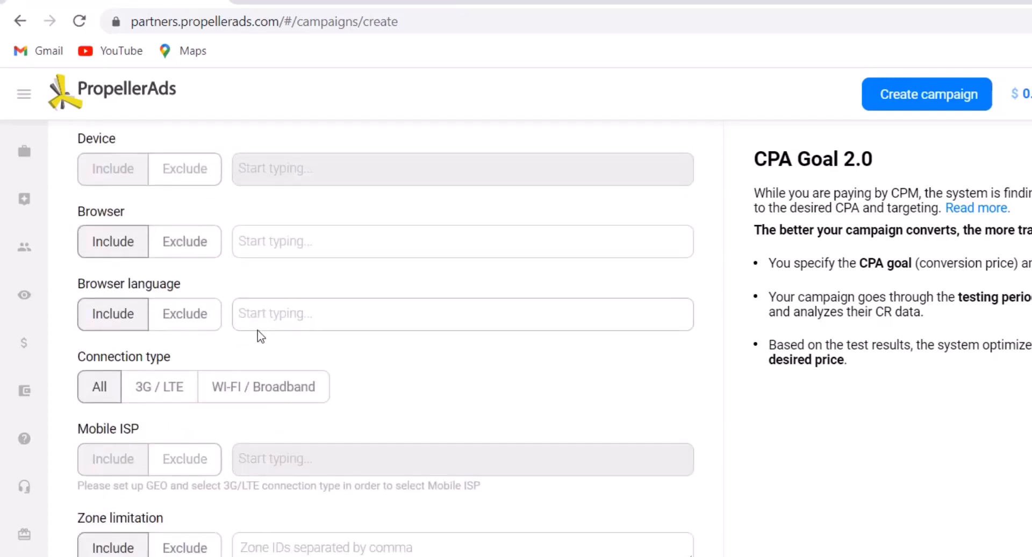
{"action": "scroll", "coordinate": [263, 354], "scroll_direction": "down", "scroll_amount": 2}
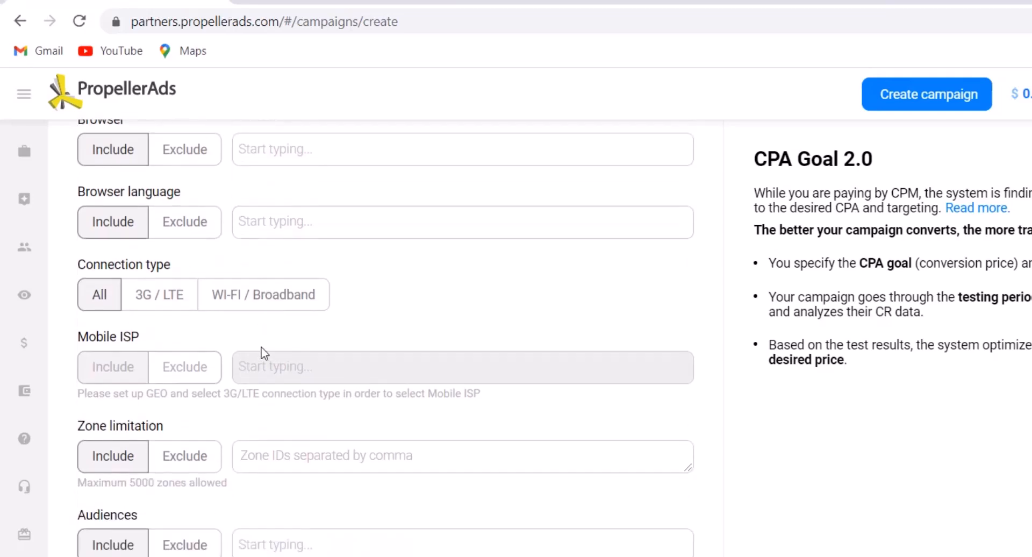
{"action": "scroll", "coordinate": [256, 348], "scroll_direction": "up", "scroll_amount": 7}
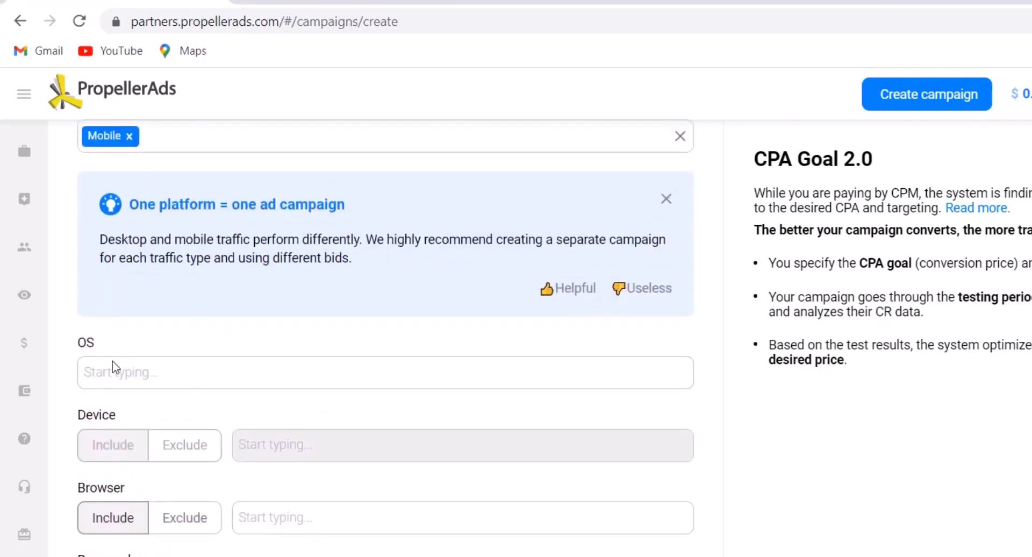
- Accept the declaration that the campaign meets the Quality Guidelines
{"action": "scroll", "coordinate": [120, 353], "scroll_direction": "down", "scroll_amount": 3}
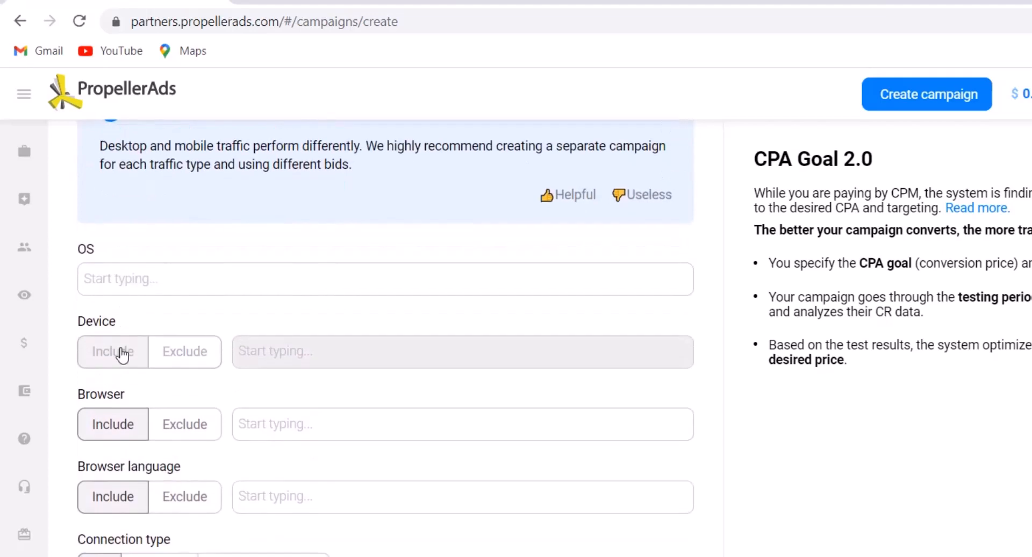
{"action": "scroll", "coordinate": [122, 354], "scroll_direction": "down", "scroll_amount": 3}
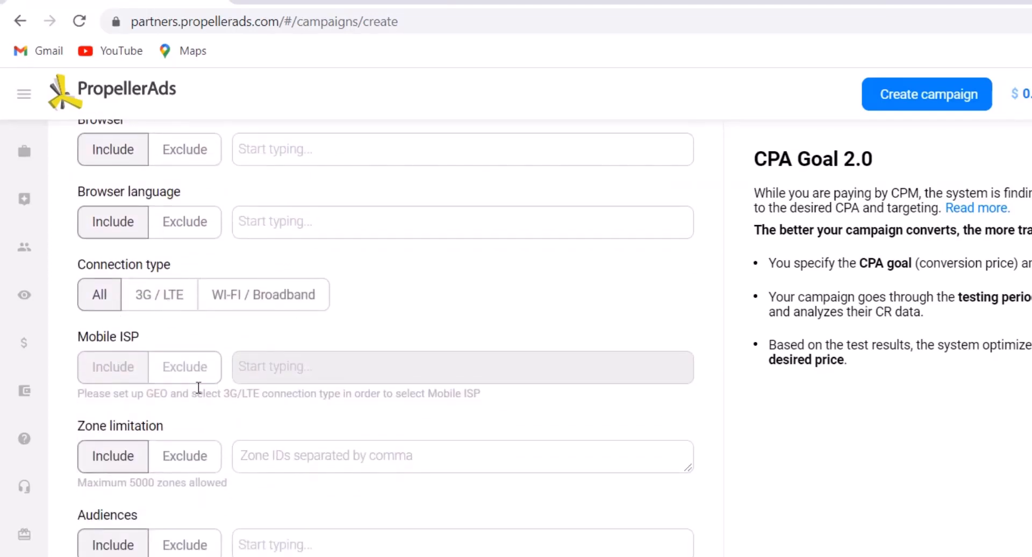
{"action": "scroll", "coordinate": [169, 386], "scroll_direction": "down", "scroll_amount": 2}
{"action": "scroll", "coordinate": [179, 299], "scroll_direction": "down", "scroll_amount": 10}
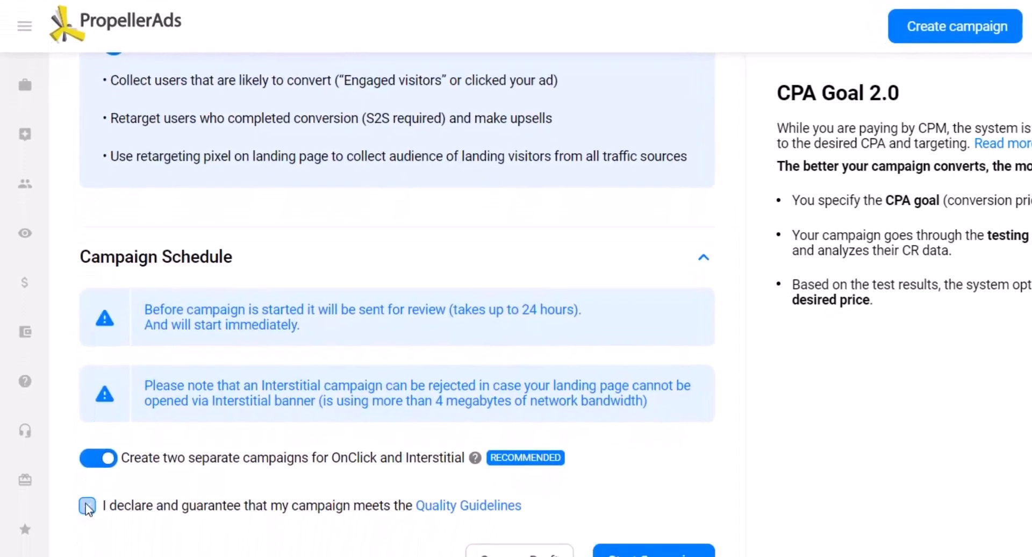
{"action": "left_click", "coordinate": [88, 506]}
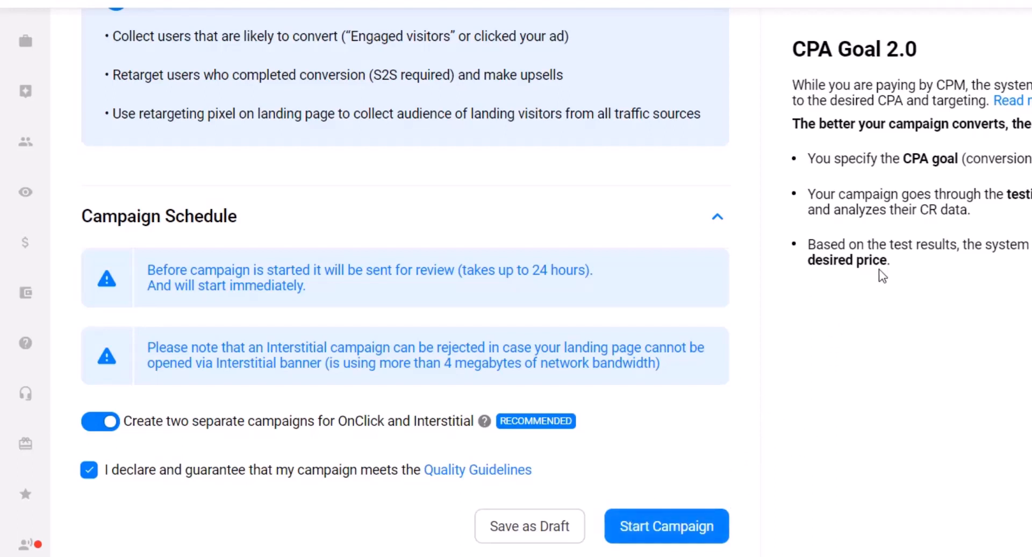
{"action": "key", "text": "ctrl+a"}
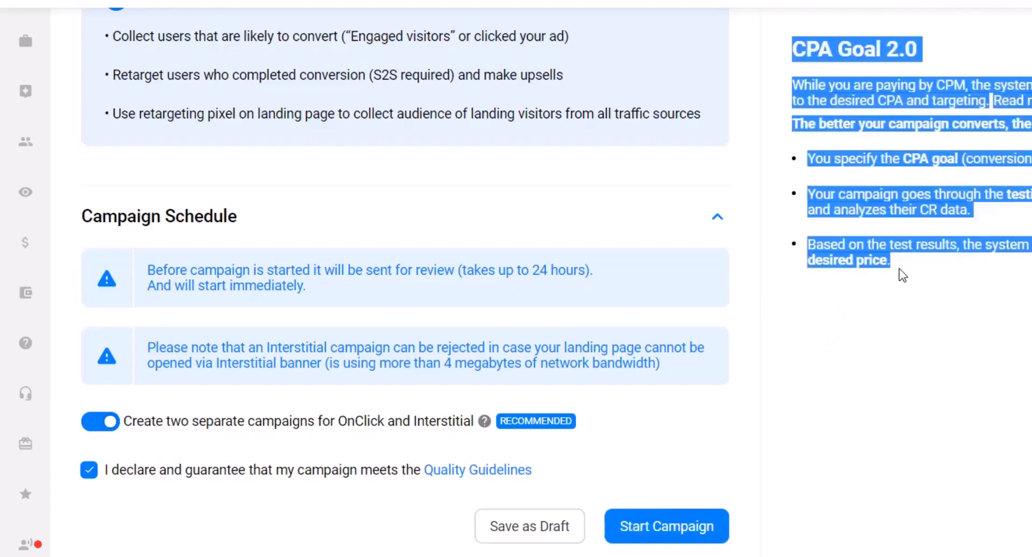
{"action": "left_click", "coordinate": [880, 320]}
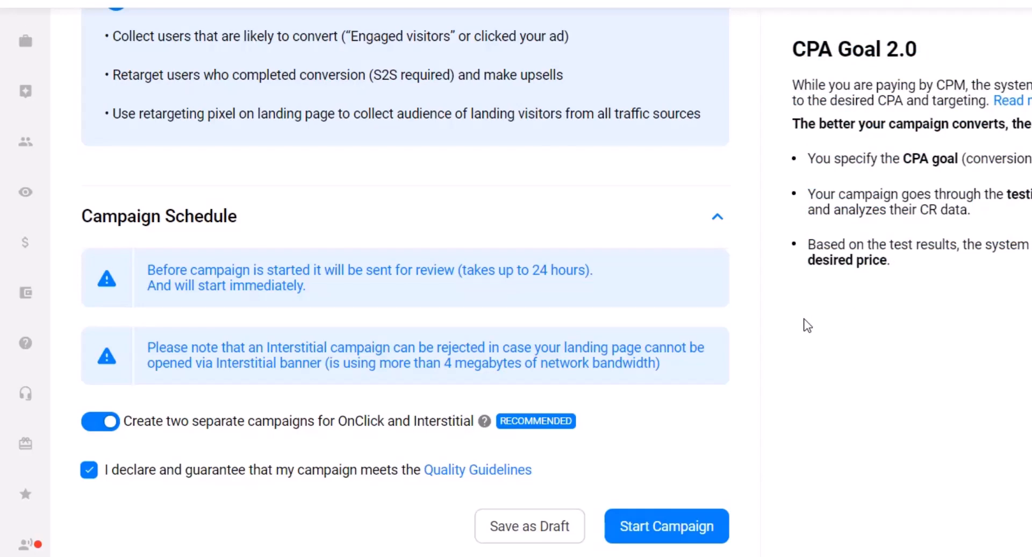
- Change the campaign's advertising format to Push Notifications
{"action": "scroll", "coordinate": [701, 285], "scroll_direction": "up", "scroll_amount": 20}
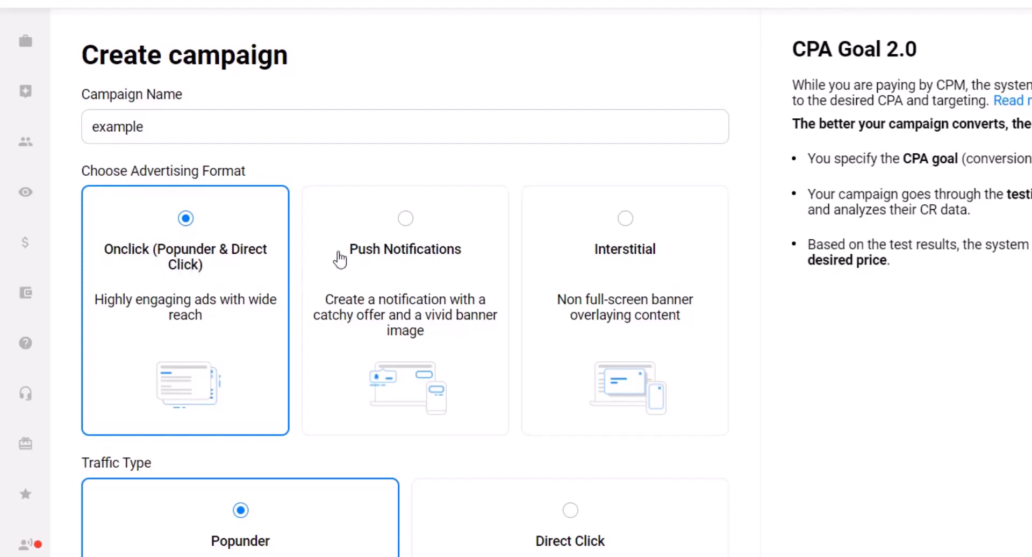
{"action": "left_click", "coordinate": [401, 230]}
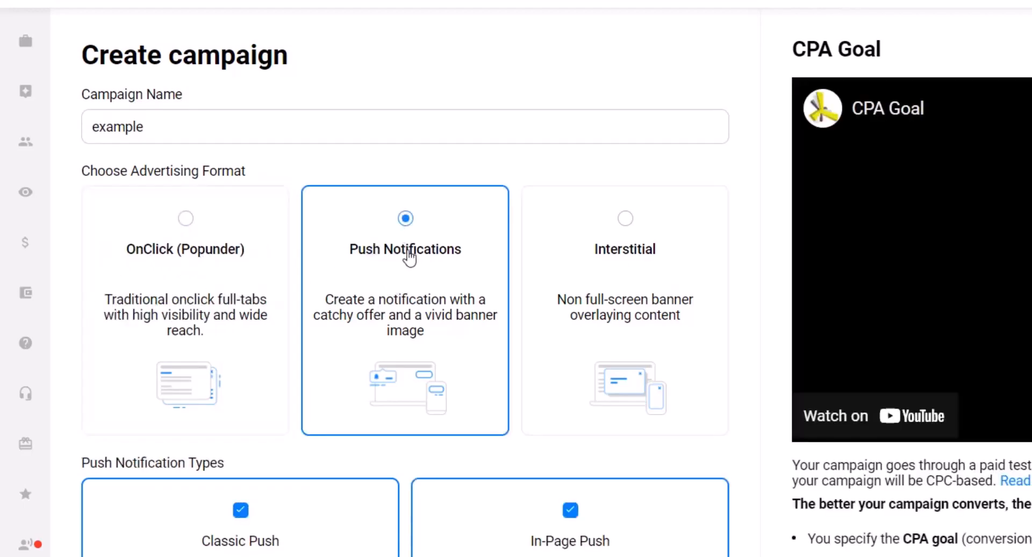
- Examine the Push Notifications settings, including the notification types, creative title, description and images, targeting, target URL and user activity
{"action": "scroll", "coordinate": [410, 265], "scroll_direction": "down", "scroll_amount": 3}
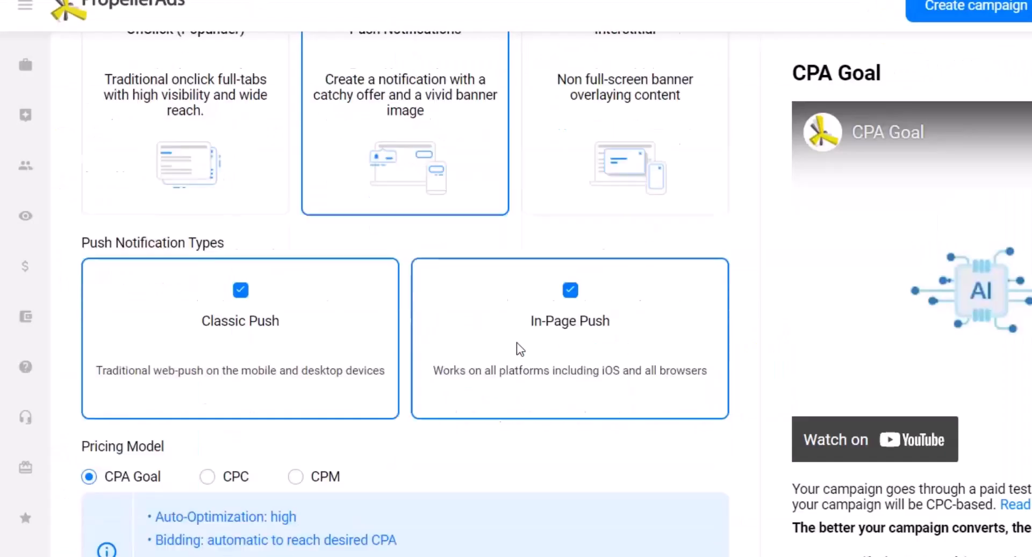
{"action": "scroll", "coordinate": [517, 343], "scroll_direction": "down", "scroll_amount": 20}
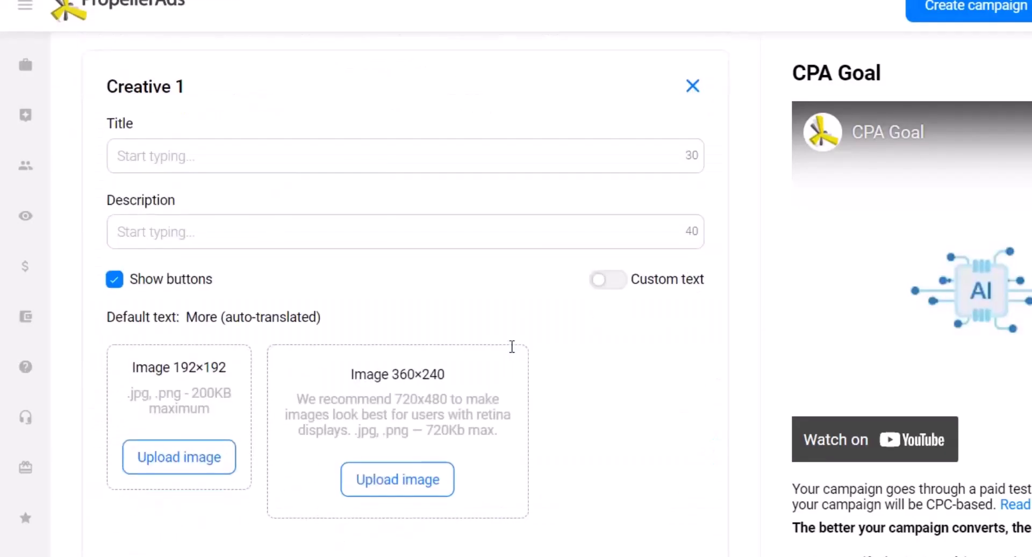
{"action": "scroll", "coordinate": [74, 305], "scroll_direction": "up", "scroll_amount": 7}
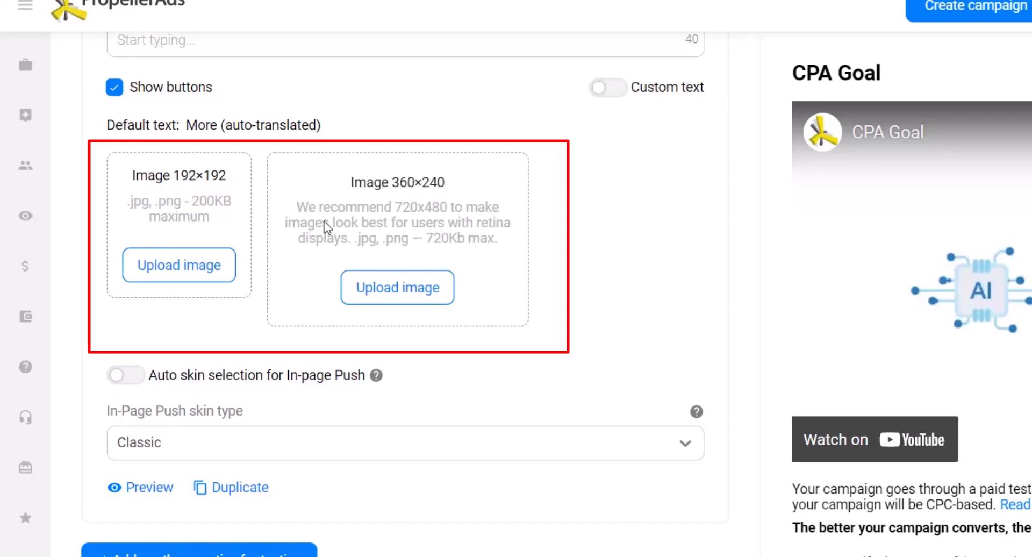
{"action": "scroll", "coordinate": [269, 295], "scroll_direction": "up", "scroll_amount": 2}
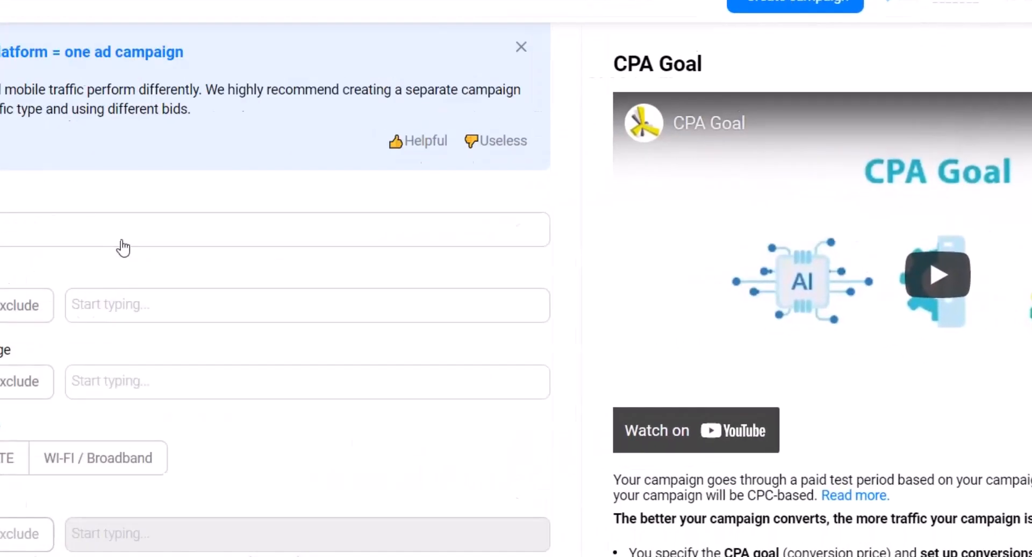
{"action": "scroll", "coordinate": [300, 201], "scroll_direction": "up", "scroll_amount": 10}
{"action": "scroll", "coordinate": [215, 215], "scroll_direction": "up", "scroll_amount": 5}
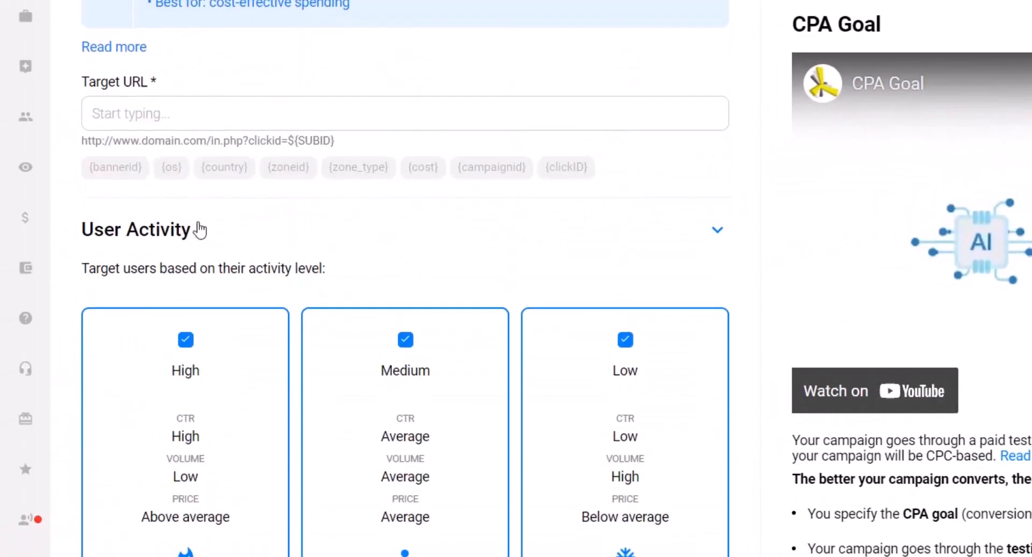
{"action": "scroll", "coordinate": [230, 195], "scroll_direction": "down", "scroll_amount": 7}
{"action": "scroll", "coordinate": [274, 129], "scroll_direction": "up", "scroll_amount": 15}
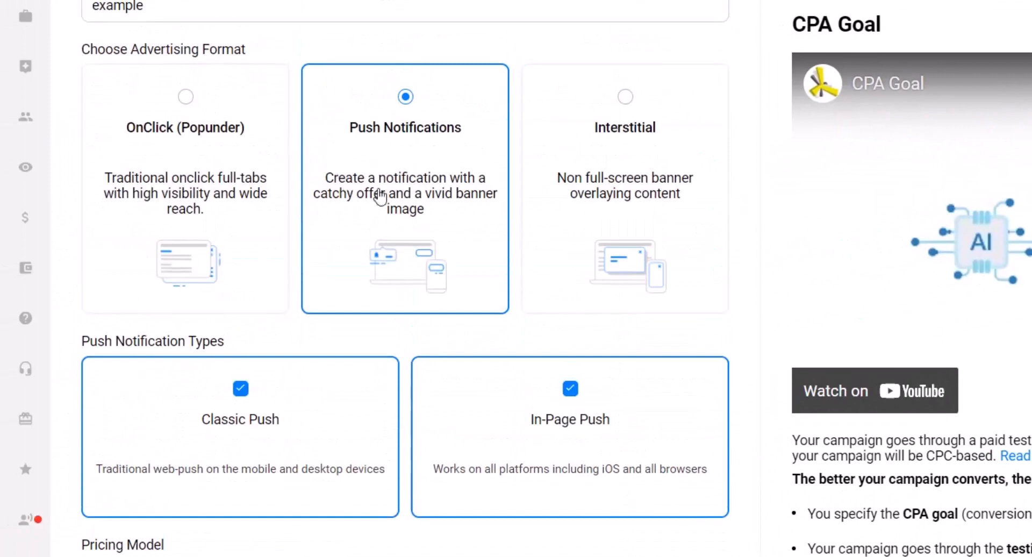
- Set the push campaign's pricing model to CPC
{"action": "scroll", "coordinate": [384, 191], "scroll_direction": "down", "scroll_amount": 4}
{"action": "scroll", "coordinate": [272, 313], "scroll_direction": "up", "scroll_amount": 1}
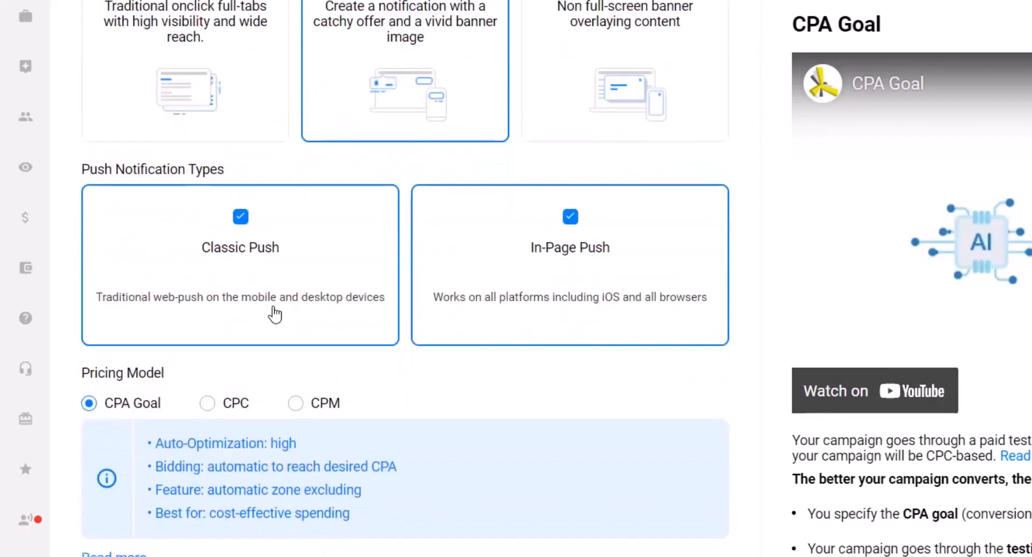
{"action": "scroll", "coordinate": [212, 398], "scroll_direction": "down", "scroll_amount": 1}
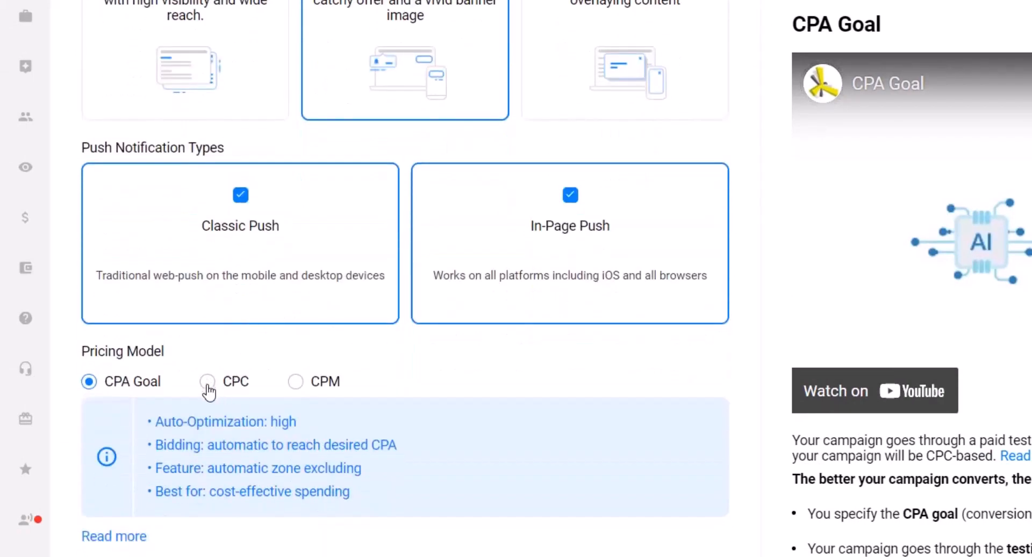
{"action": "left_click", "coordinate": [209, 382]}
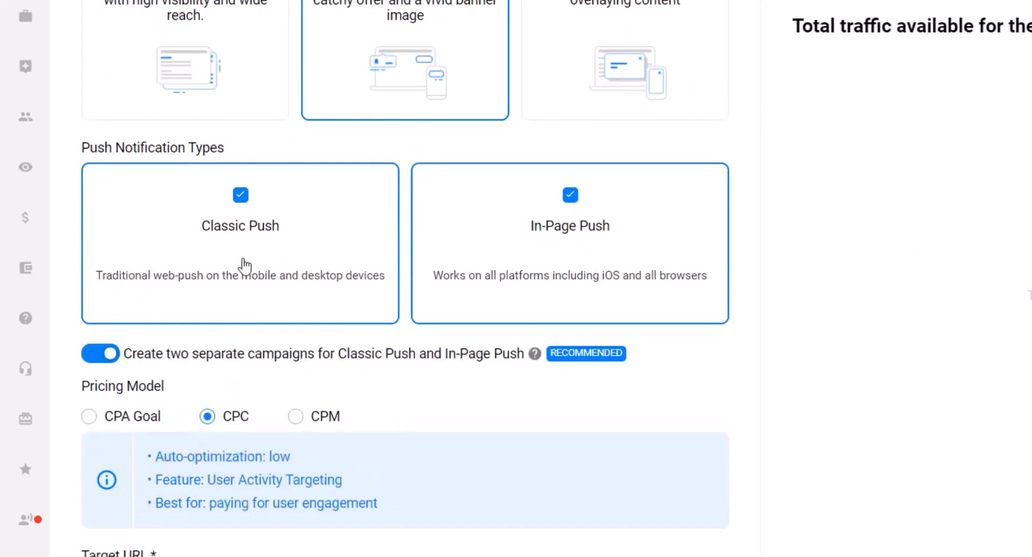
- Review the CPC push campaign's target URL, click frequency capping, traffic options, user activity levels and country bid settings
{"action": "scroll", "coordinate": [280, 223], "scroll_direction": "down", "scroll_amount": 2}
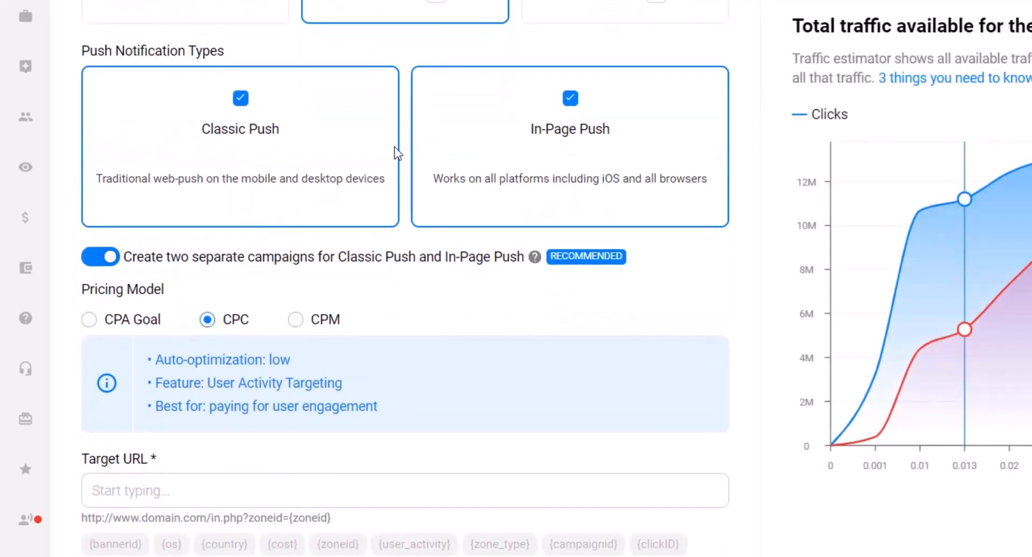
{"action": "scroll", "coordinate": [383, 158], "scroll_direction": "down", "scroll_amount": 2}
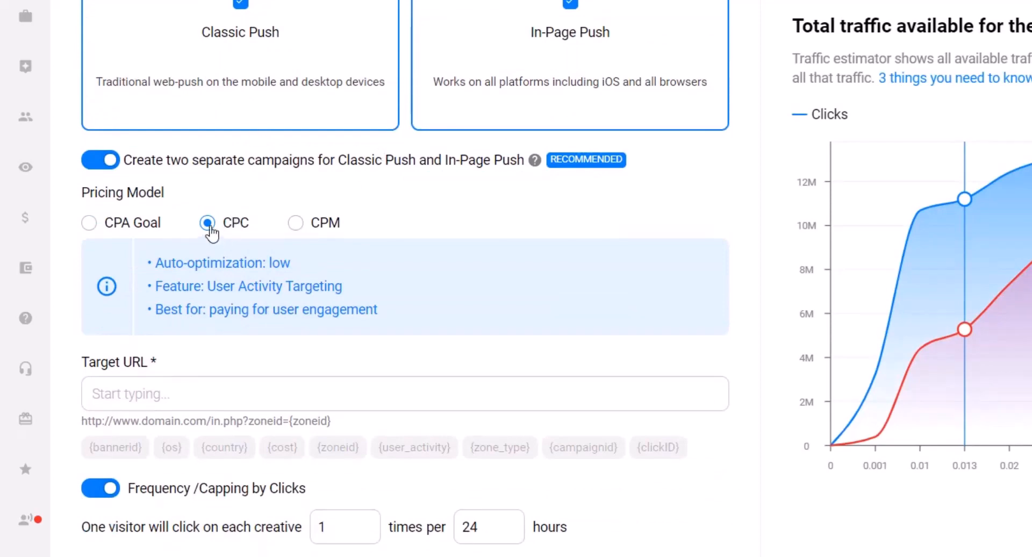
{"action": "scroll", "coordinate": [384, 157], "scroll_direction": "up", "scroll_amount": 10}
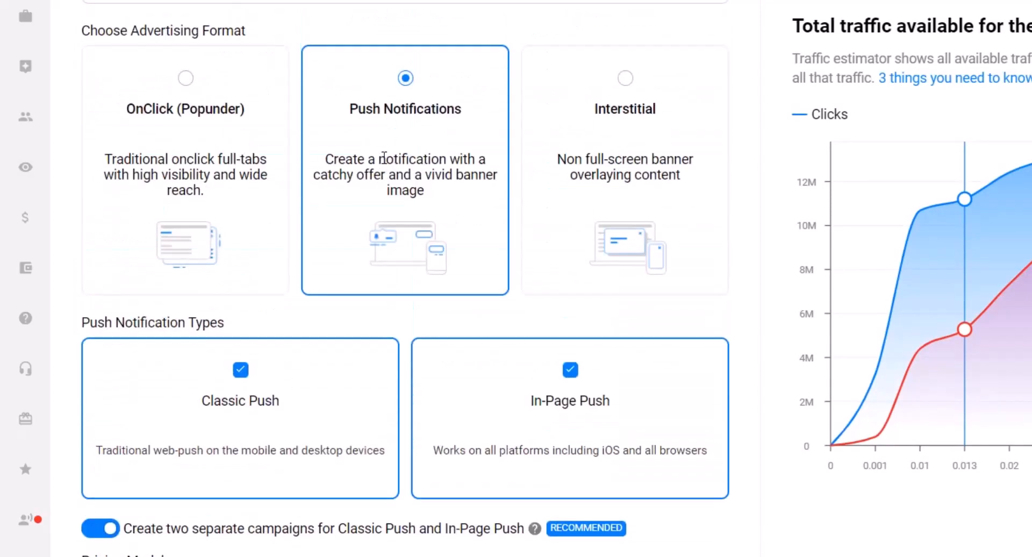
{"action": "scroll", "coordinate": [404, 131], "scroll_direction": "down", "scroll_amount": 3}
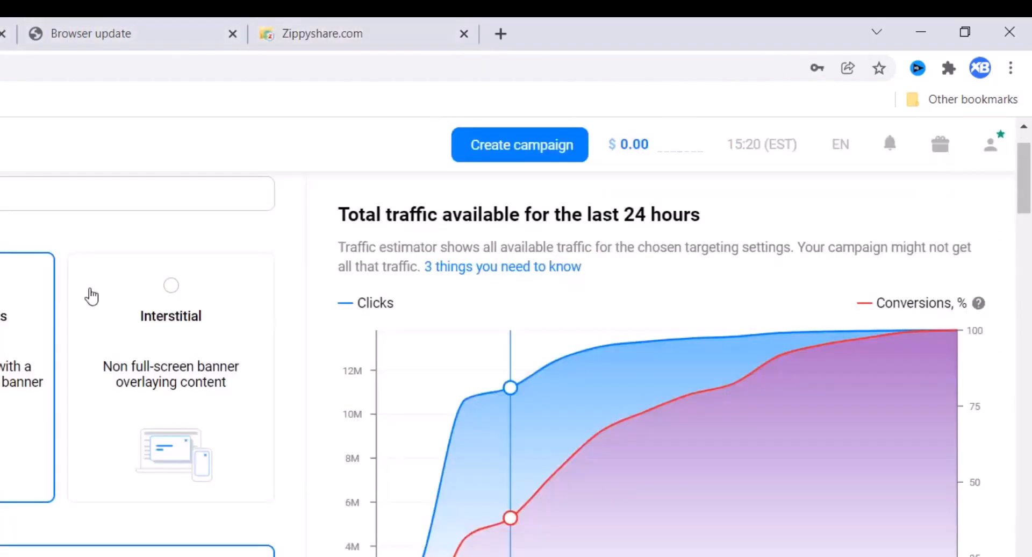
{"action": "scroll", "coordinate": [92, 296], "scroll_direction": "down", "scroll_amount": 15}
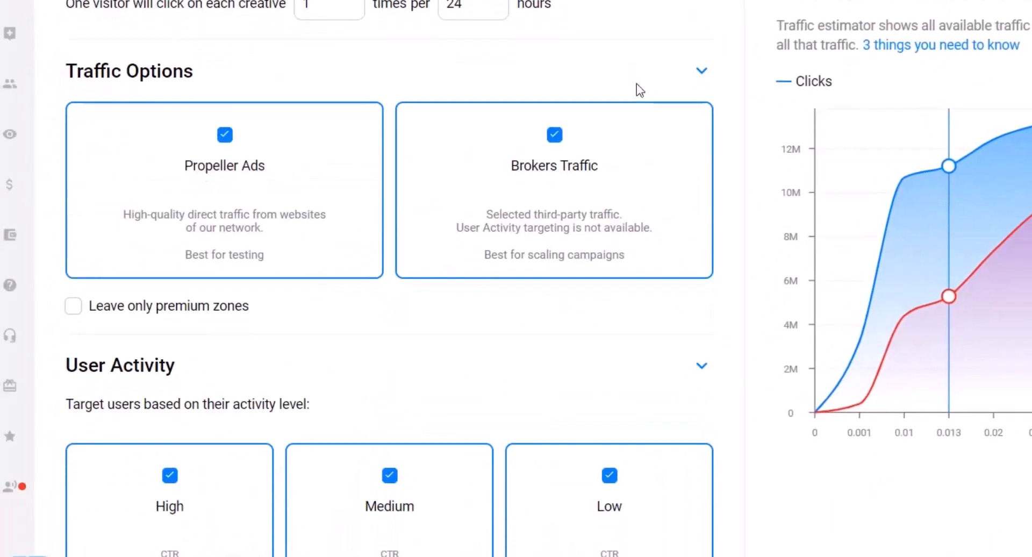
{"action": "scroll", "coordinate": [640, 93], "scroll_direction": "down", "scroll_amount": 5}
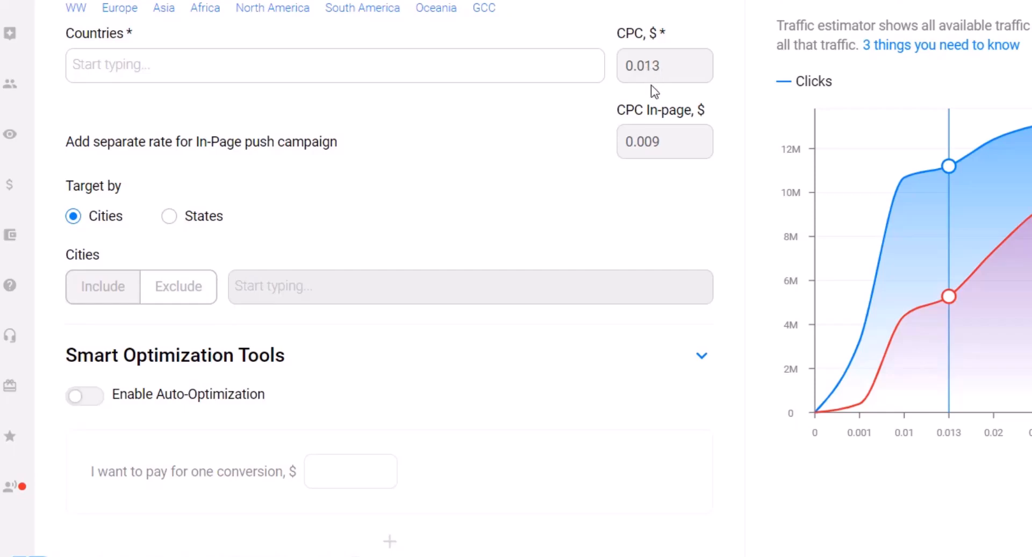
{"action": "scroll", "coordinate": [650, 85], "scroll_direction": "up", "scroll_amount": 10}
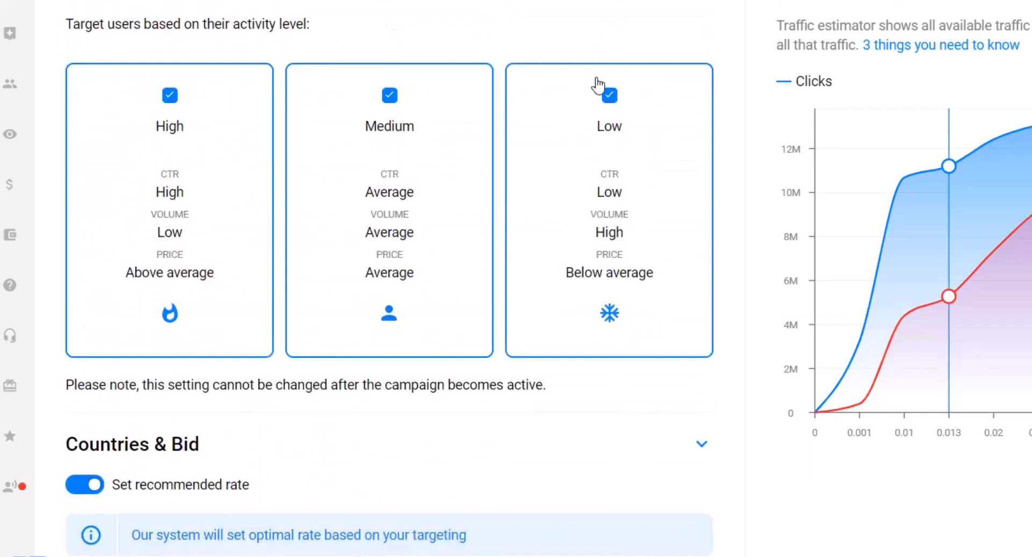
{"action": "scroll", "coordinate": [227, 135], "scroll_direction": "down", "scroll_amount": 10}
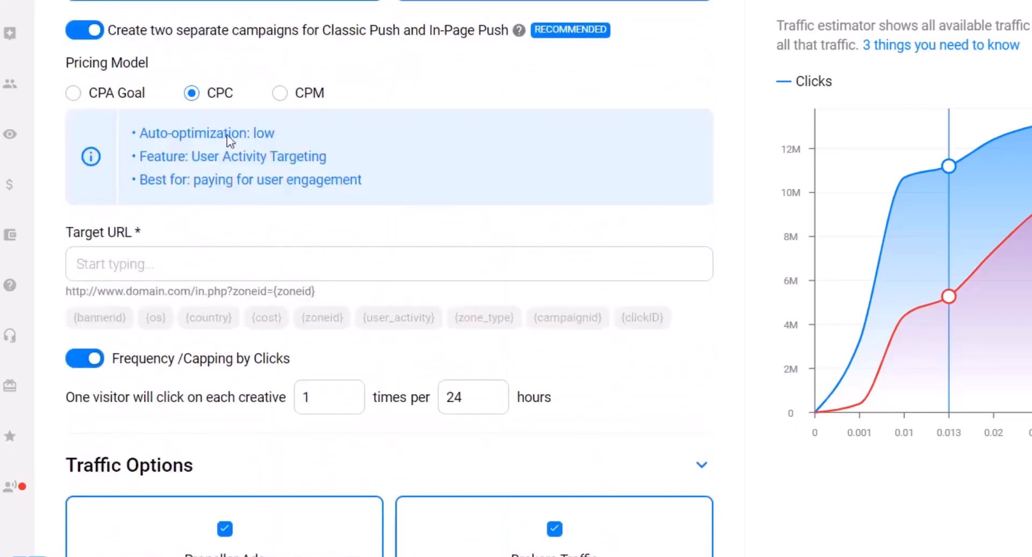
{"action": "left_click", "coordinate": [103, 266]}
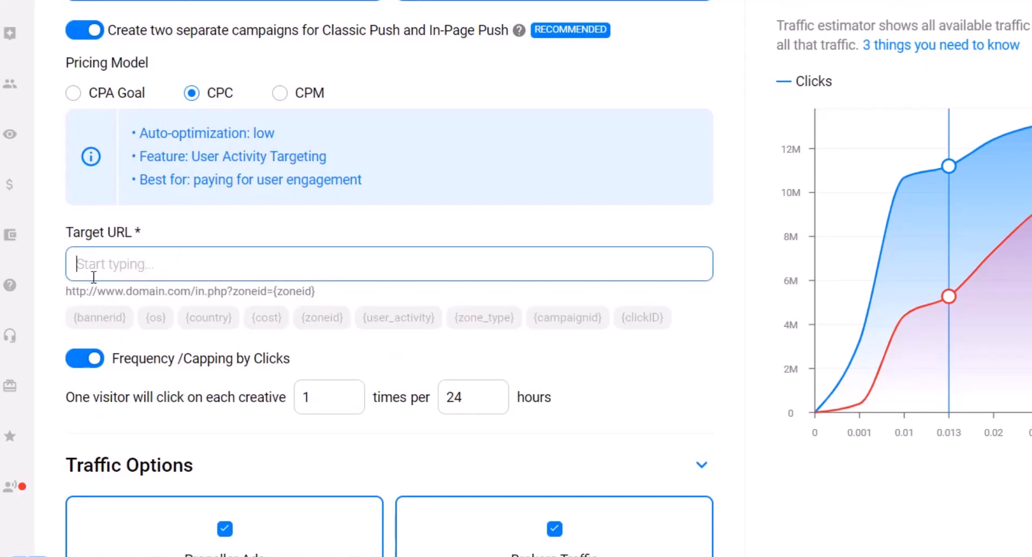
- Exclude Brokers Traffic from the traffic options, leaving only Propeller Ads traffic
{"action": "scroll", "coordinate": [345, 94], "scroll_direction": "down", "scroll_amount": 5}
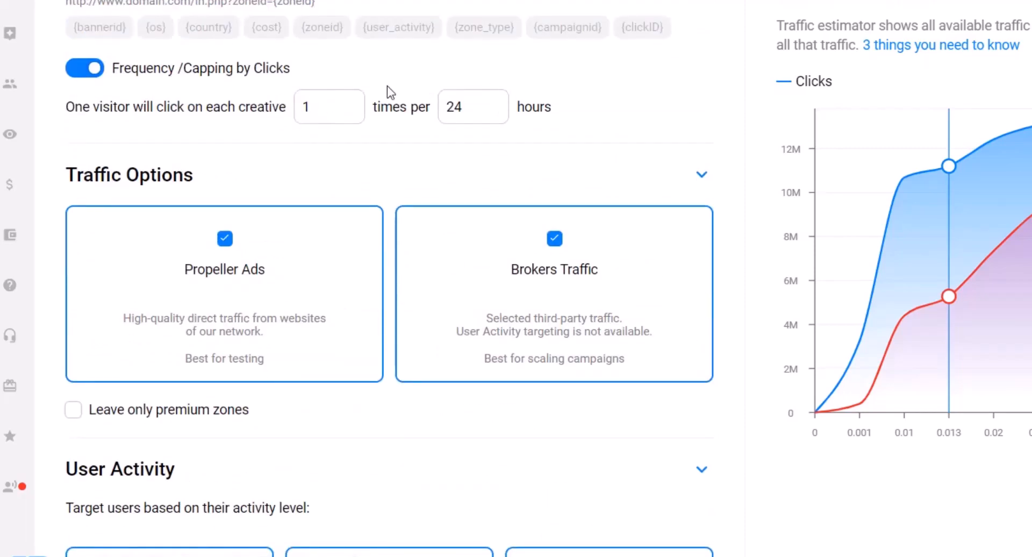
{"action": "scroll", "coordinate": [511, 118], "scroll_direction": "down", "scroll_amount": 3}
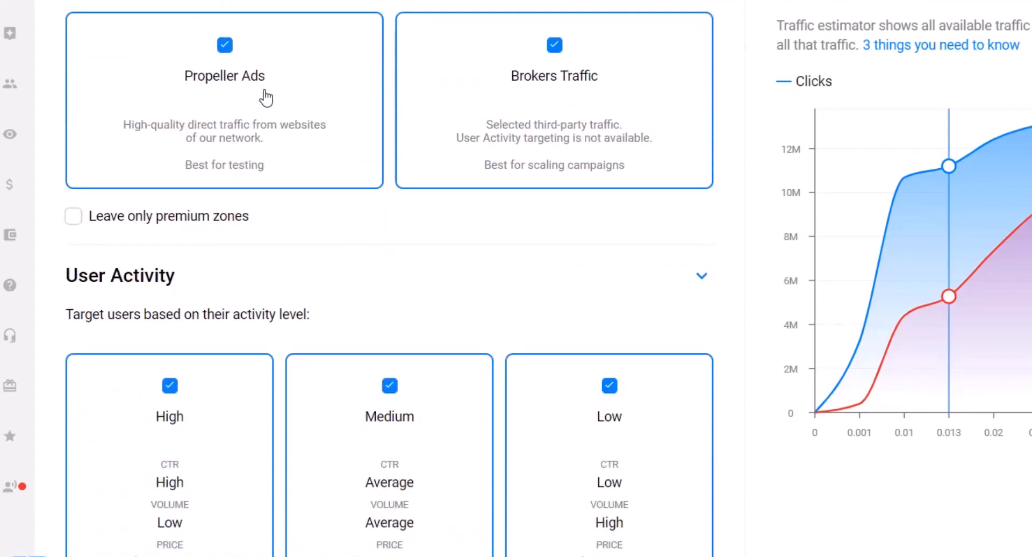
{"action": "left_click", "coordinate": [557, 48]}
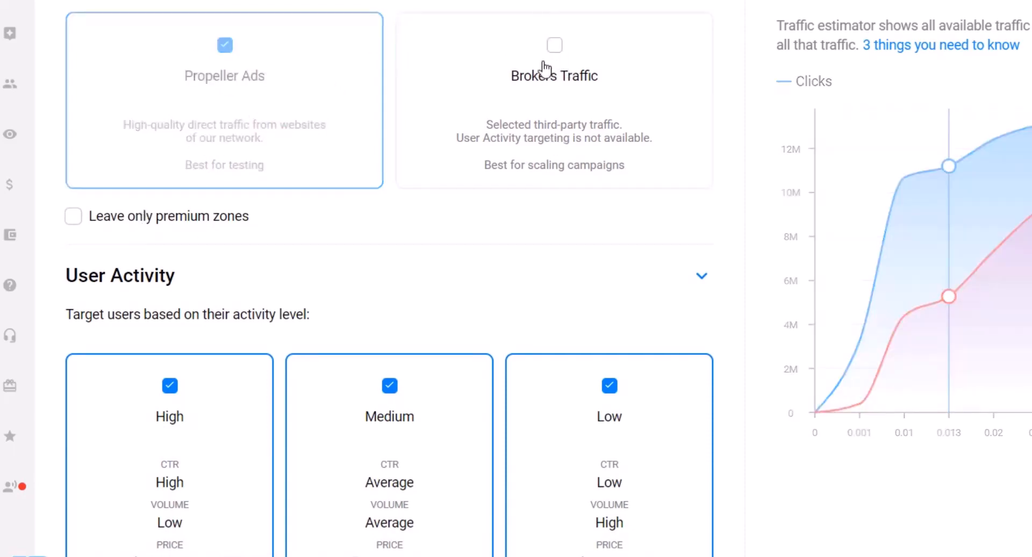
- Examine the User Activity levels and the Countries & Bid section, browsing the country list without choosing a country
{"action": "scroll", "coordinate": [465, 228], "scroll_direction": "down", "scroll_amount": 5}
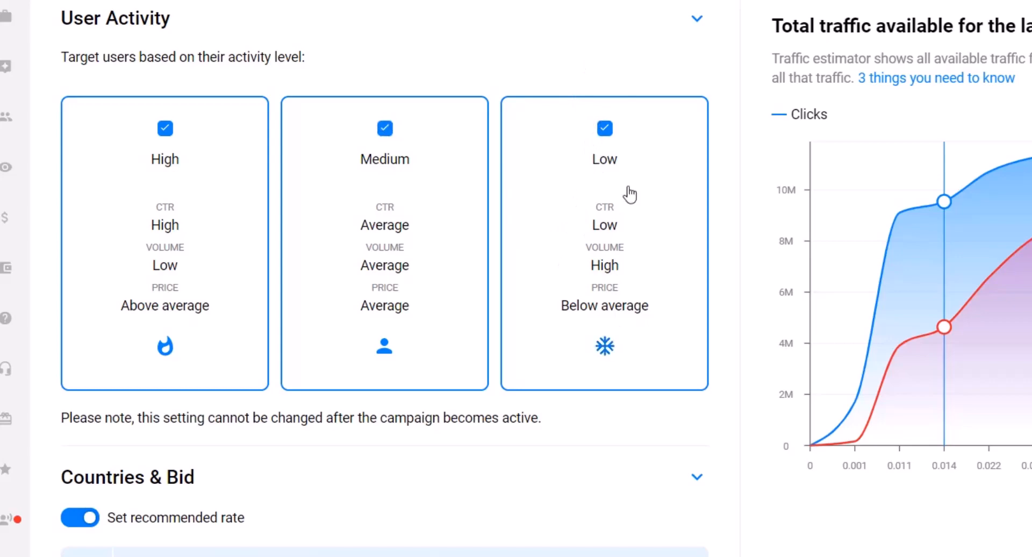
{"action": "scroll", "coordinate": [608, 237], "scroll_direction": "down", "scroll_amount": 4}
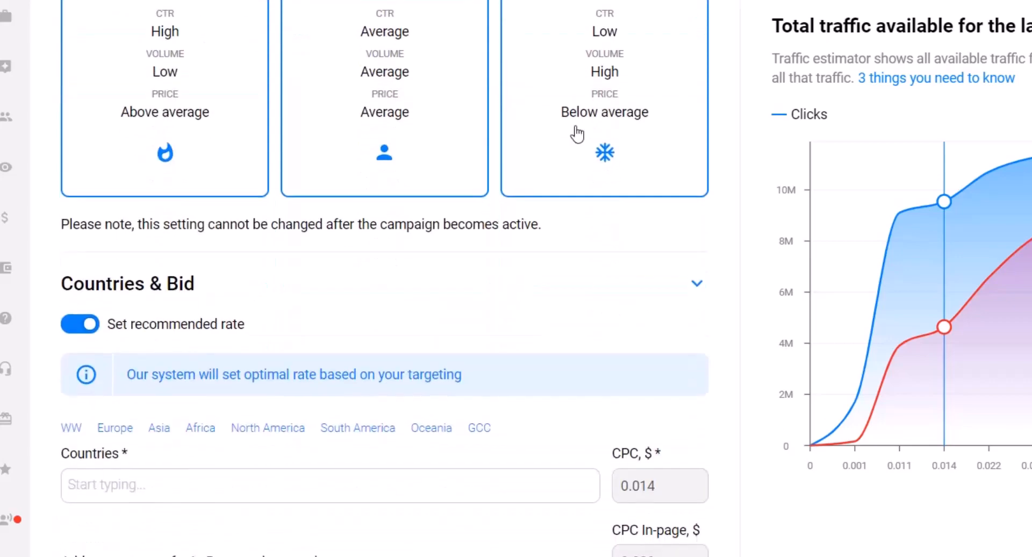
{"action": "scroll", "coordinate": [518, 244], "scroll_direction": "down", "scroll_amount": 3}
{"action": "left_click", "coordinate": [134, 292]}
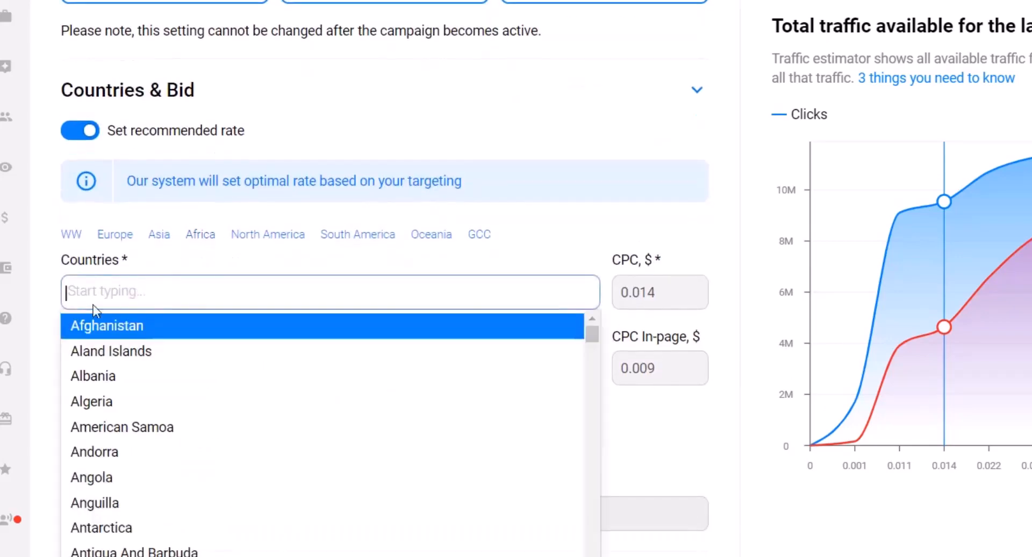
{"action": "left_click", "coordinate": [648, 313]}
{"action": "left_click", "coordinate": [204, 297]}
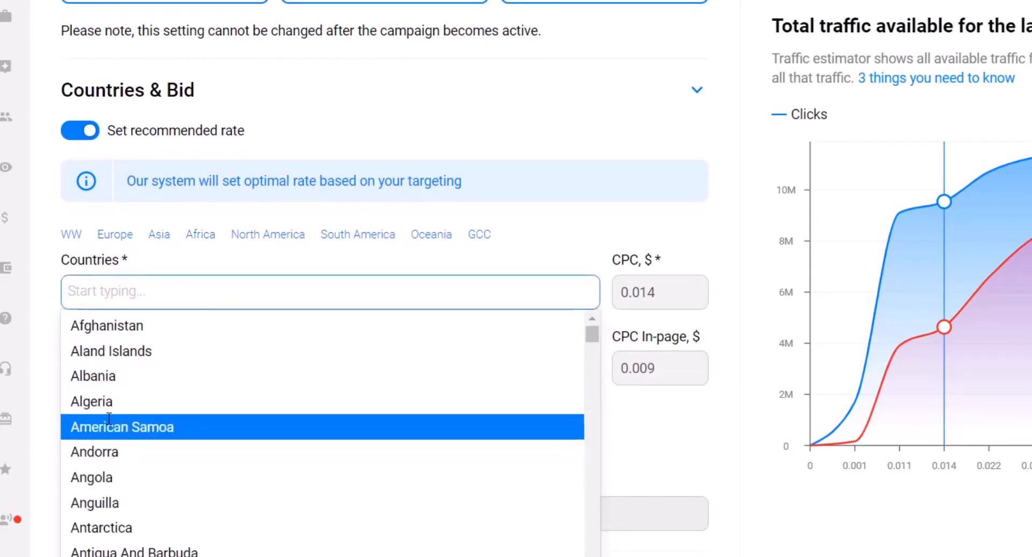
{"action": "left_click", "coordinate": [146, 266]}
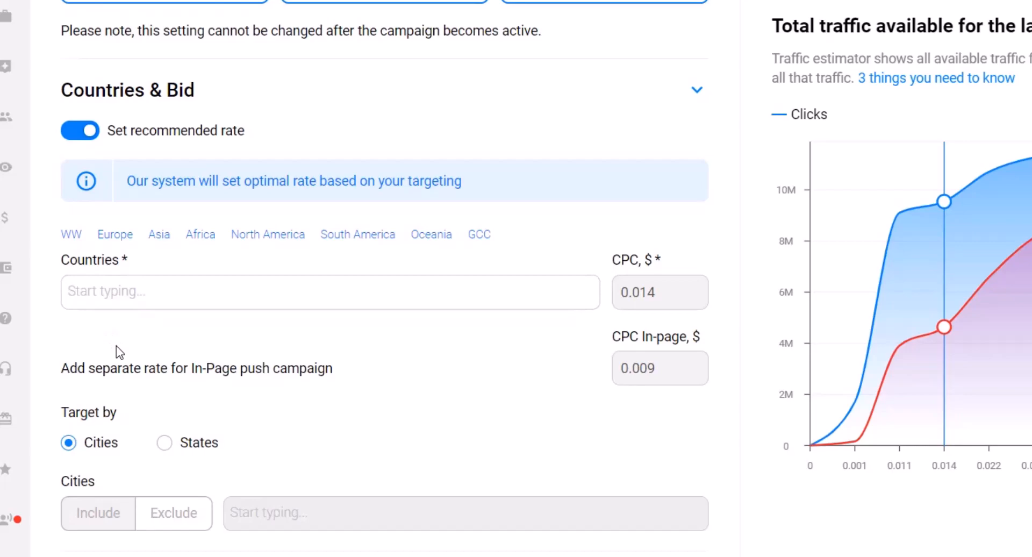
{"action": "scroll", "coordinate": [116, 352], "scroll_direction": "down", "scroll_amount": 3}
{"action": "left_click", "coordinate": [116, 99]}
{"action": "left_click", "coordinate": [647, 237]}
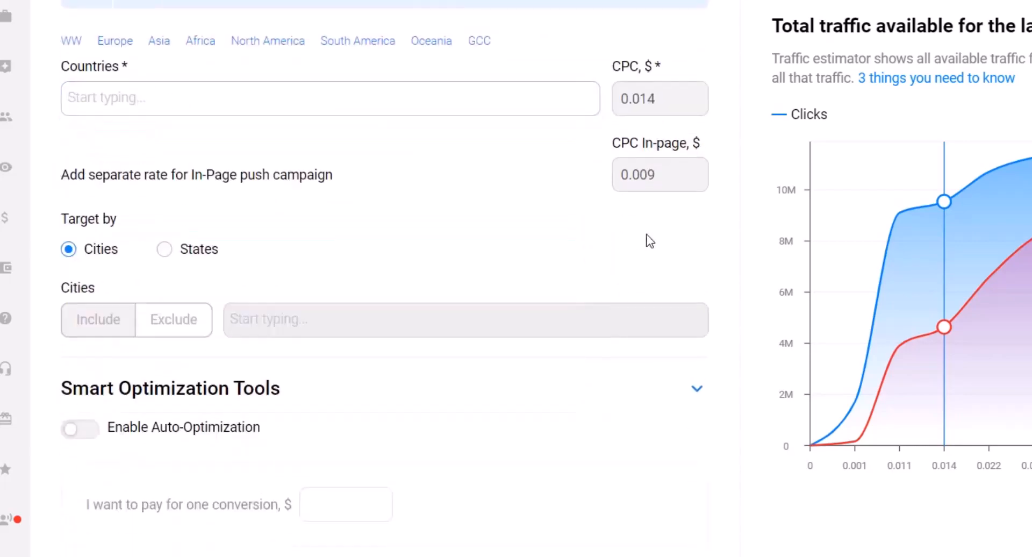
- Enable Auto-Optimization for the push campaign and set the price to pay for one conversion to $1
{"action": "scroll", "coordinate": [86, 429], "scroll_direction": "down", "scroll_amount": 1}
{"action": "scroll", "coordinate": [94, 382], "scroll_direction": "down", "scroll_amount": 1}
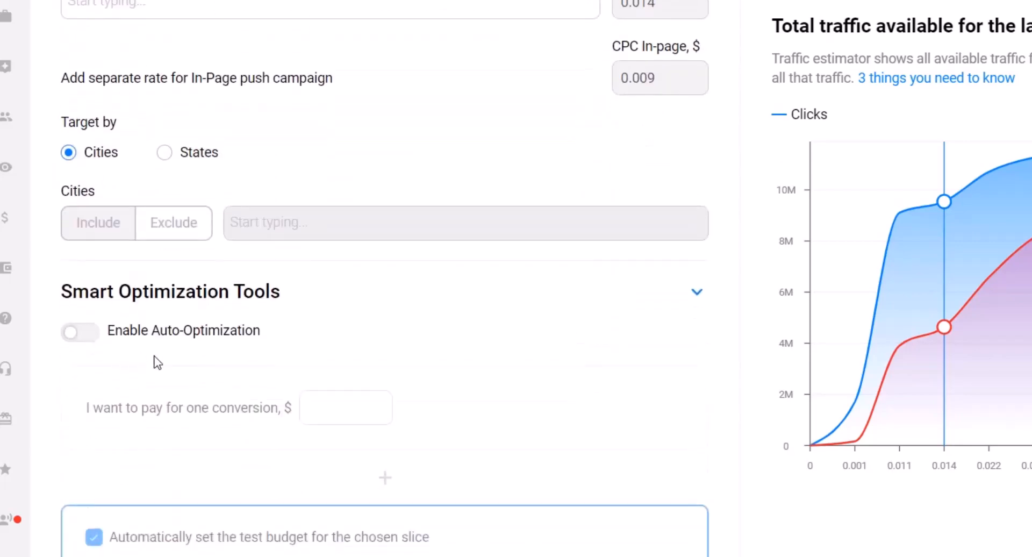
{"action": "left_click", "coordinate": [81, 332]}
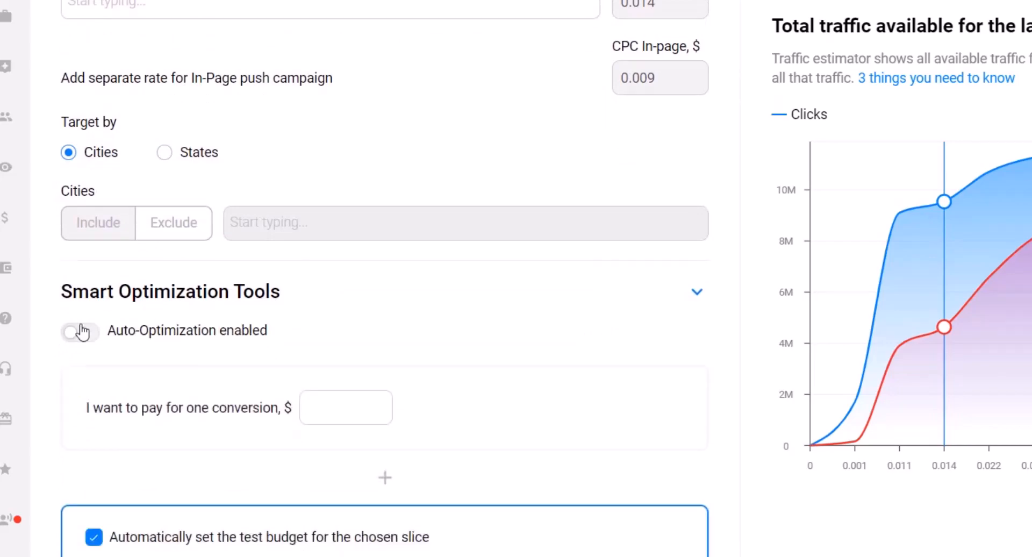
{"action": "scroll", "coordinate": [146, 296], "scroll_direction": "down", "scroll_amount": 2}
{"action": "scroll", "coordinate": [105, 281], "scroll_direction": "down", "scroll_amount": 2}
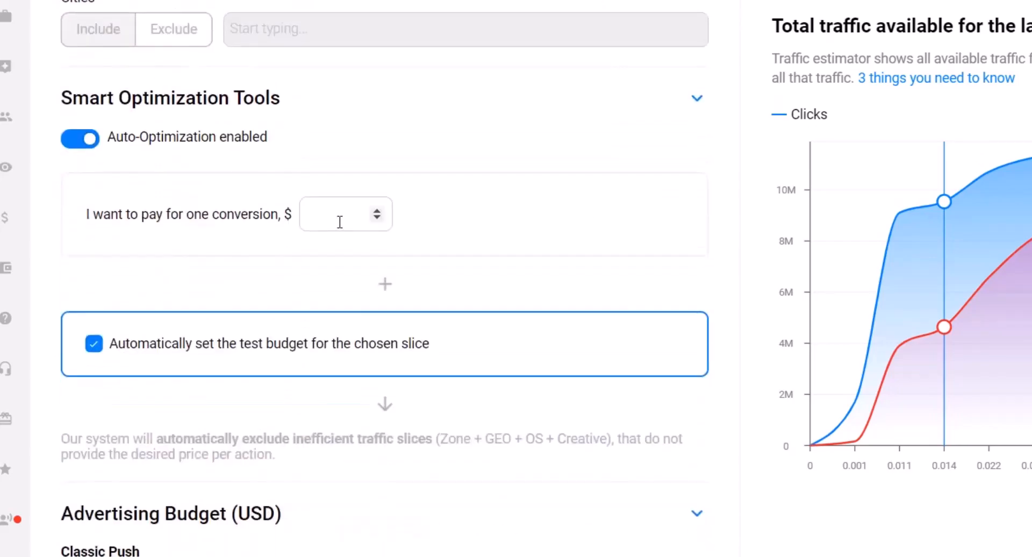
{"action": "left_click", "coordinate": [330, 216]}
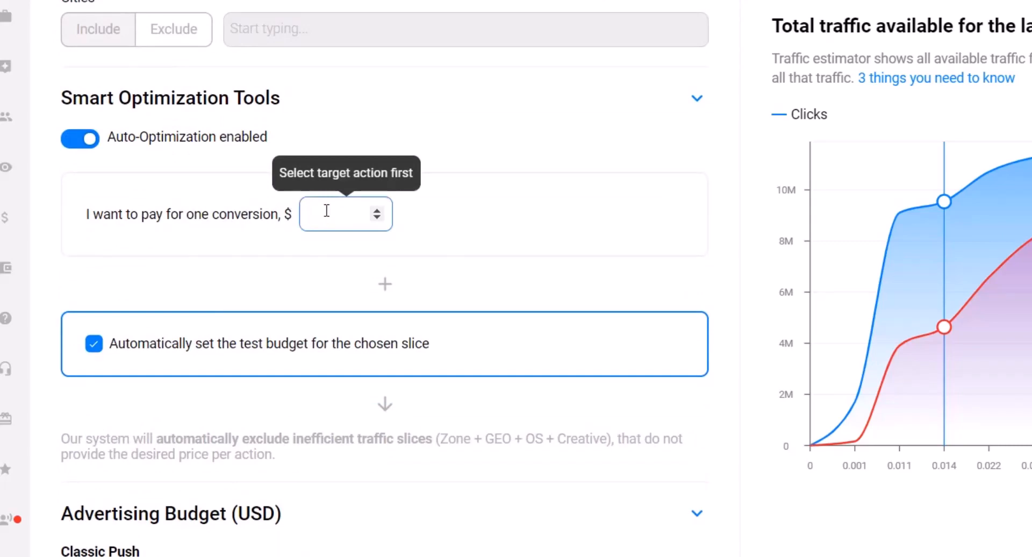
{"action": "scroll", "coordinate": [327, 210], "scroll_direction": "up", "scroll_amount": 2}
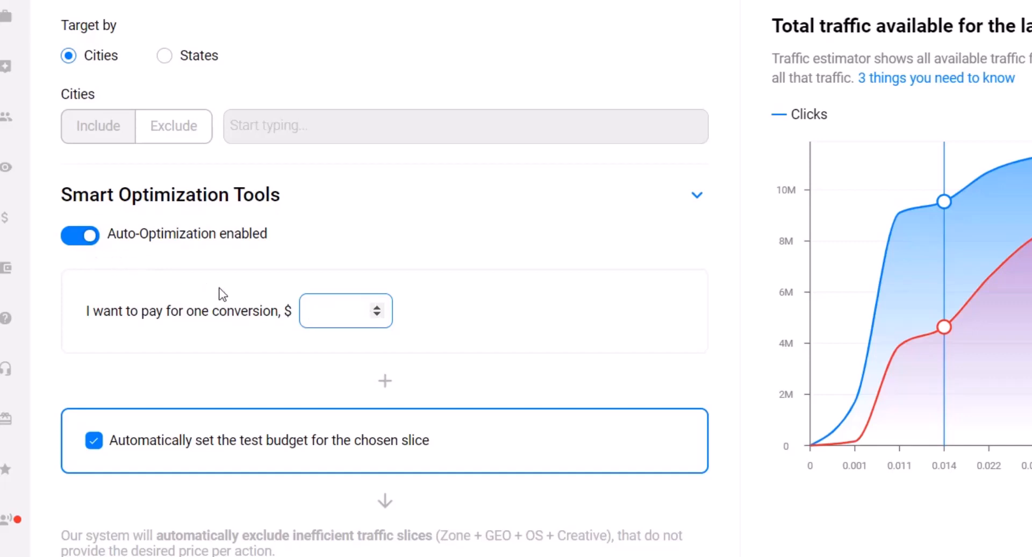
{"action": "type", "text": "1"}
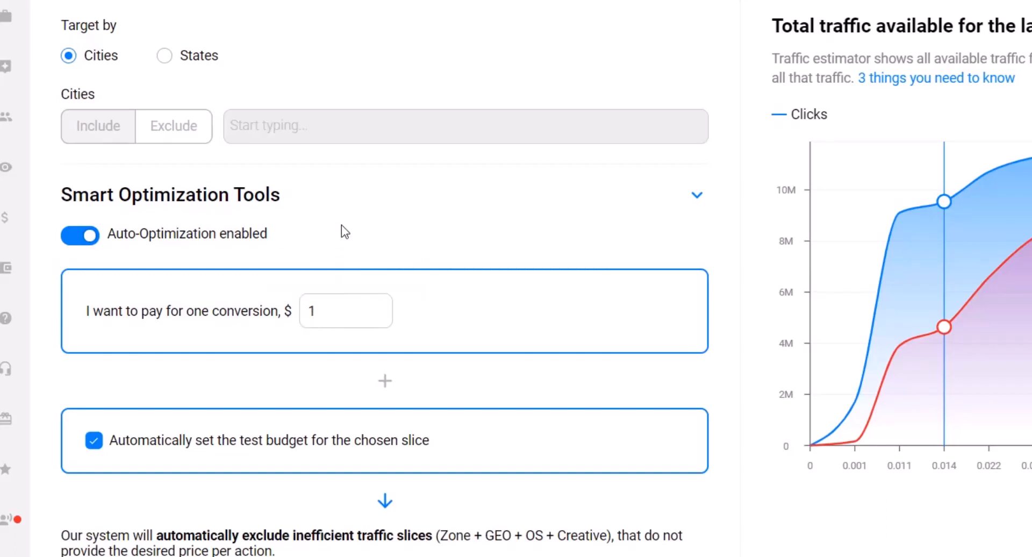
- Review the Classic and In-Page Push budget fields, the platform, browser and connection targeting, and the audience interests, gender and age options
{"action": "scroll", "coordinate": [341, 224], "scroll_direction": "down", "scroll_amount": 10}
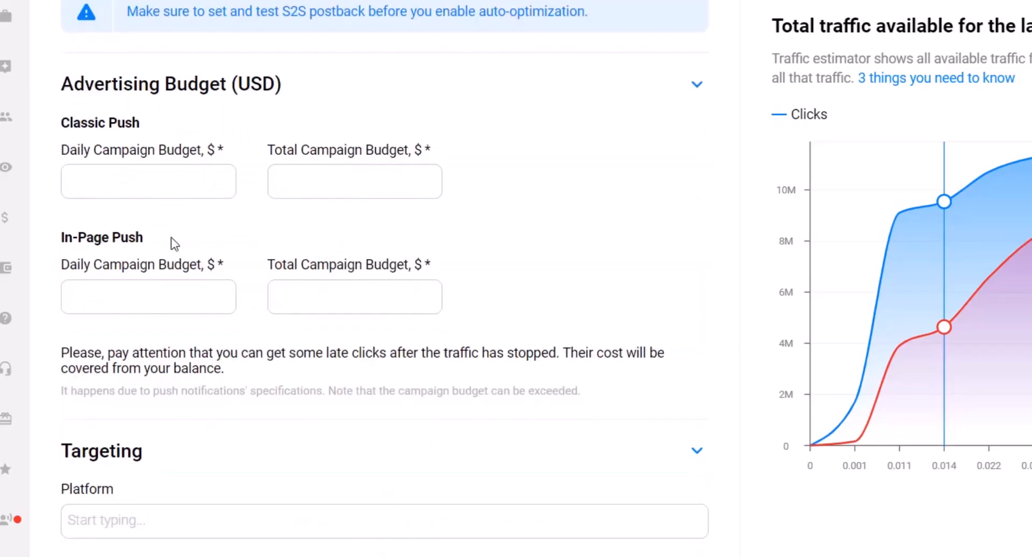
{"action": "scroll", "coordinate": [175, 245], "scroll_direction": "down", "scroll_amount": 7}
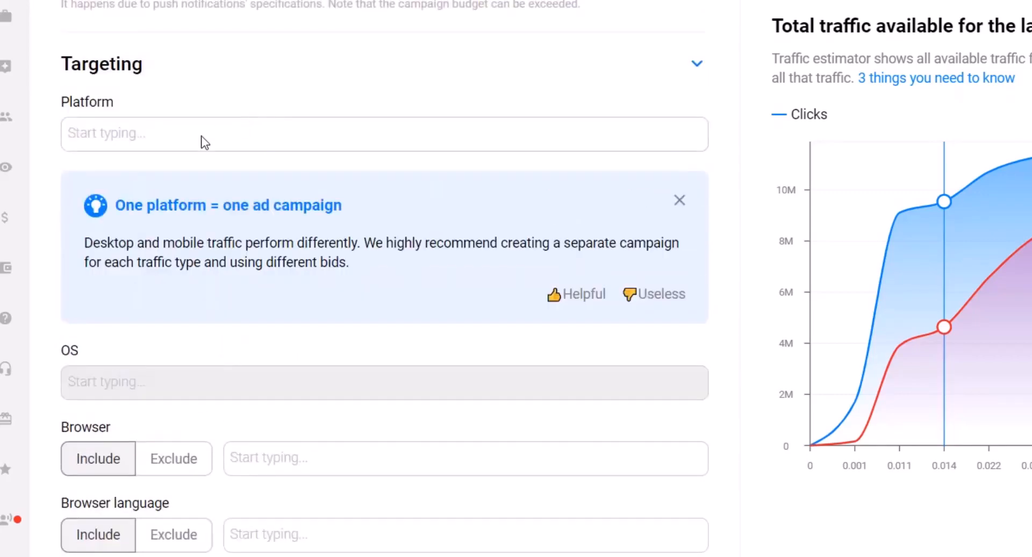
{"action": "left_click", "coordinate": [170, 137]}
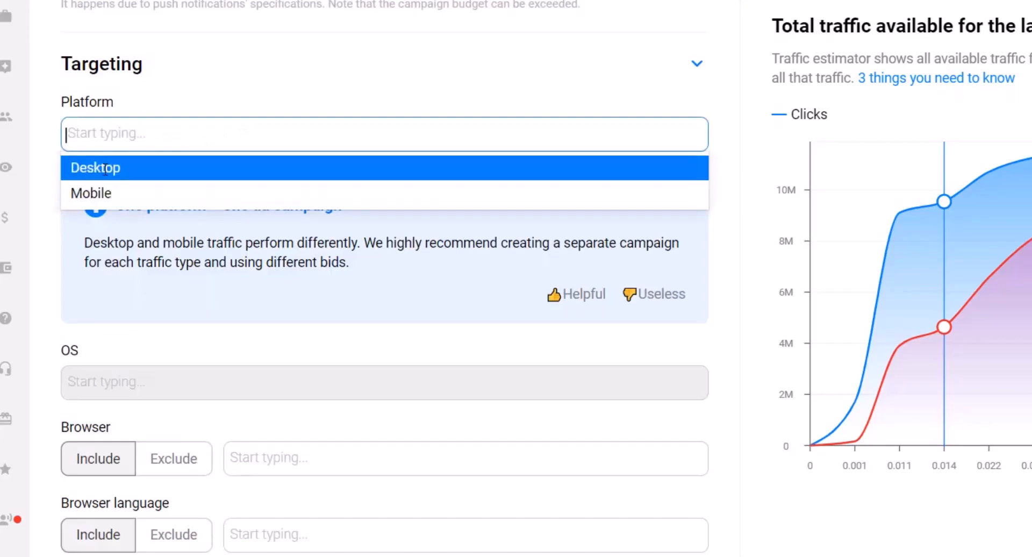
{"action": "scroll", "coordinate": [128, 183], "scroll_direction": "down", "scroll_amount": 3}
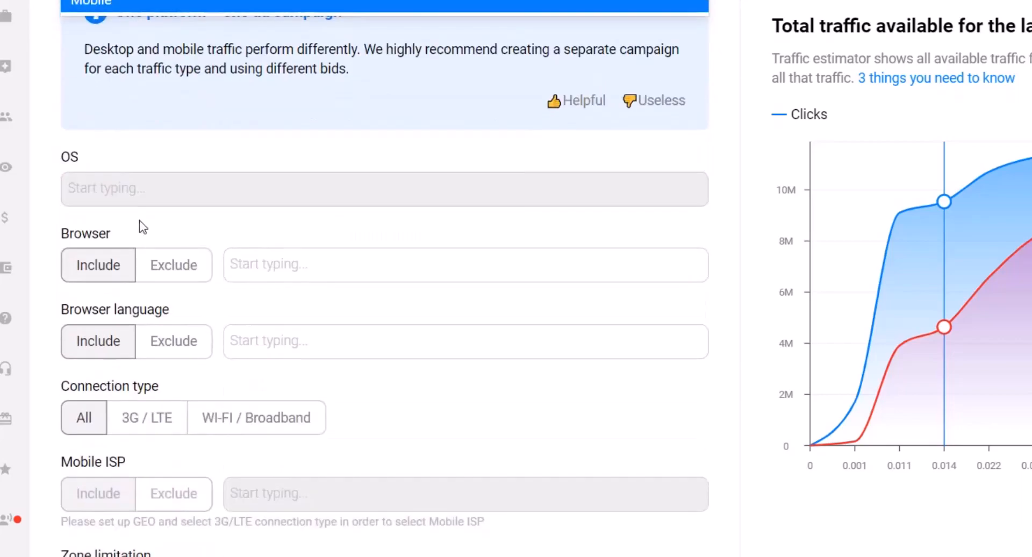
{"action": "scroll", "coordinate": [129, 178], "scroll_direction": "down", "scroll_amount": 4}
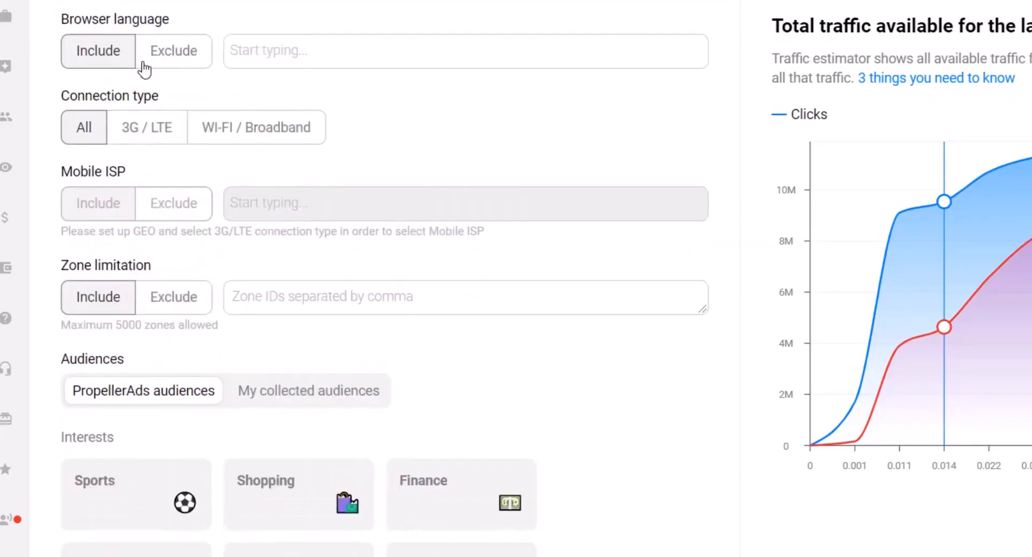
{"action": "scroll", "coordinate": [144, 72], "scroll_direction": "up", "scroll_amount": 6}
{"action": "scroll", "coordinate": [161, 239], "scroll_direction": "down", "scroll_amount": 8}
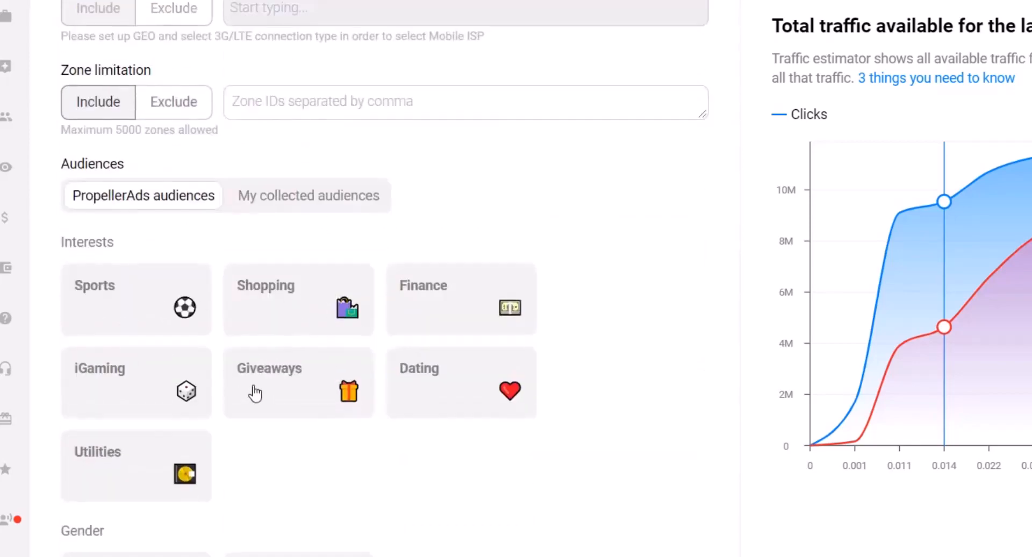
{"action": "scroll", "coordinate": [291, 197], "scroll_direction": "down", "scroll_amount": 3}
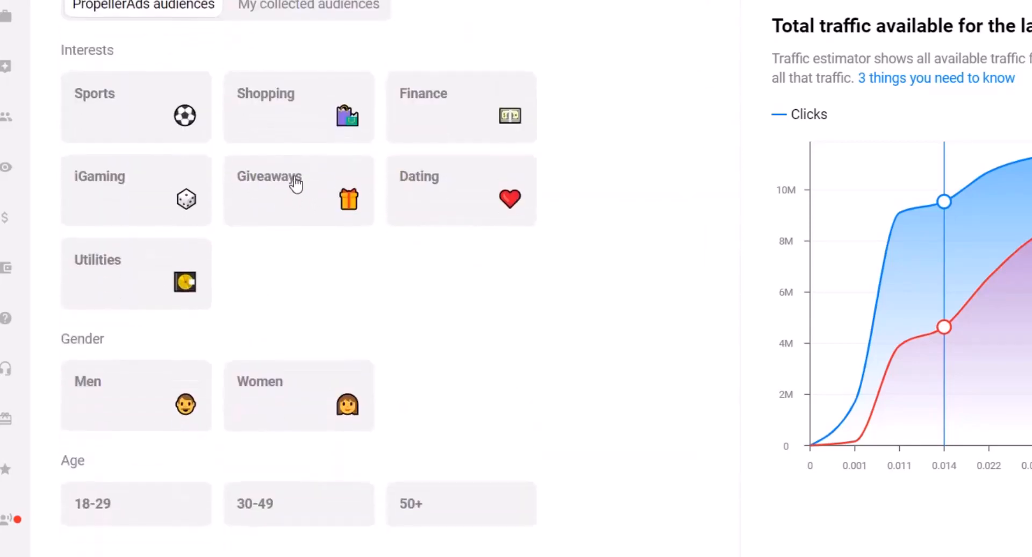
{"action": "scroll", "coordinate": [330, 104], "scroll_direction": "down", "scroll_amount": 2}
{"action": "scroll", "coordinate": [338, 143], "scroll_direction": "up", "scroll_amount": 2}
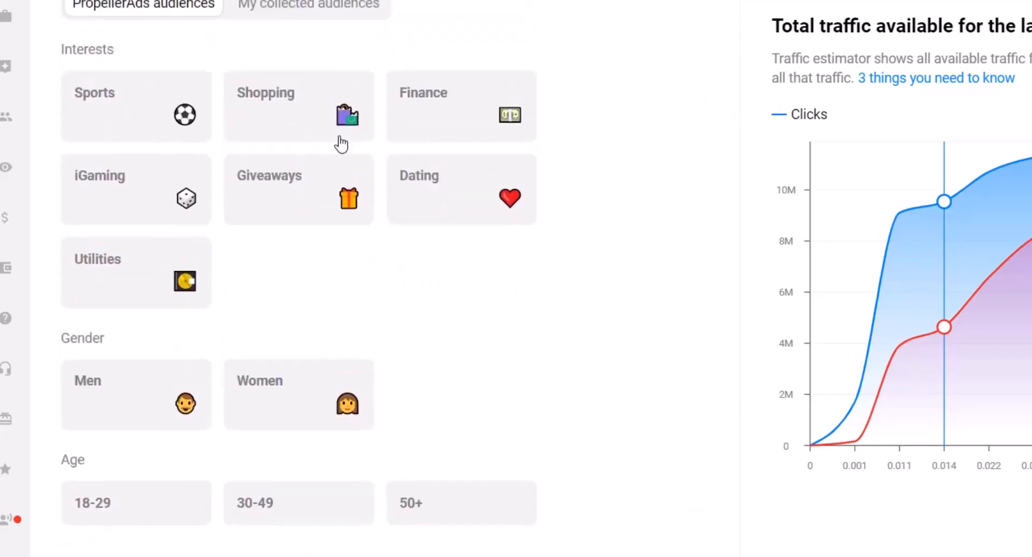
{"action": "scroll", "coordinate": [115, 240], "scroll_direction": "down", "scroll_amount": 3}
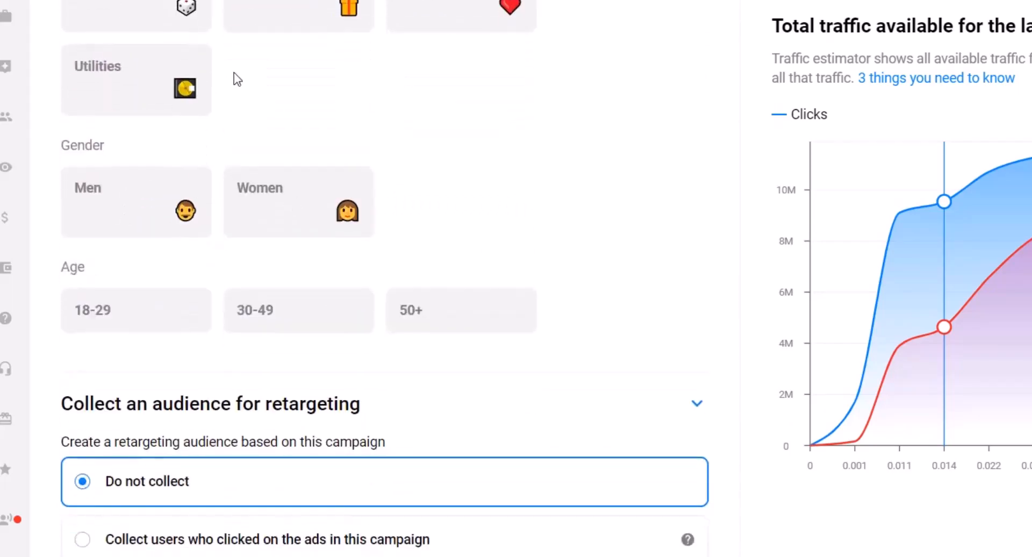
{"action": "scroll", "coordinate": [261, 64], "scroll_direction": "up", "scroll_amount": 3}
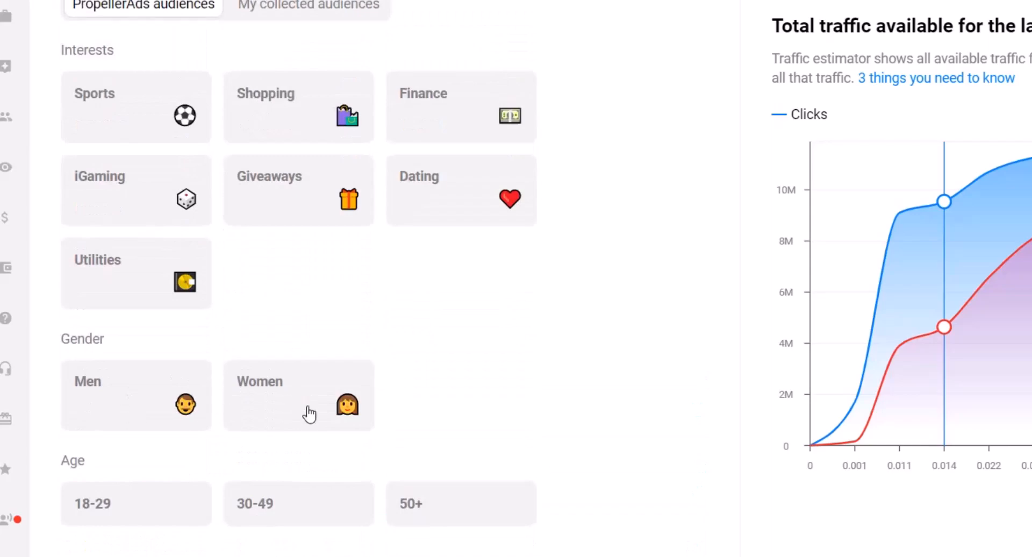
{"action": "scroll", "coordinate": [133, 373], "scroll_direction": "down", "scroll_amount": 2}
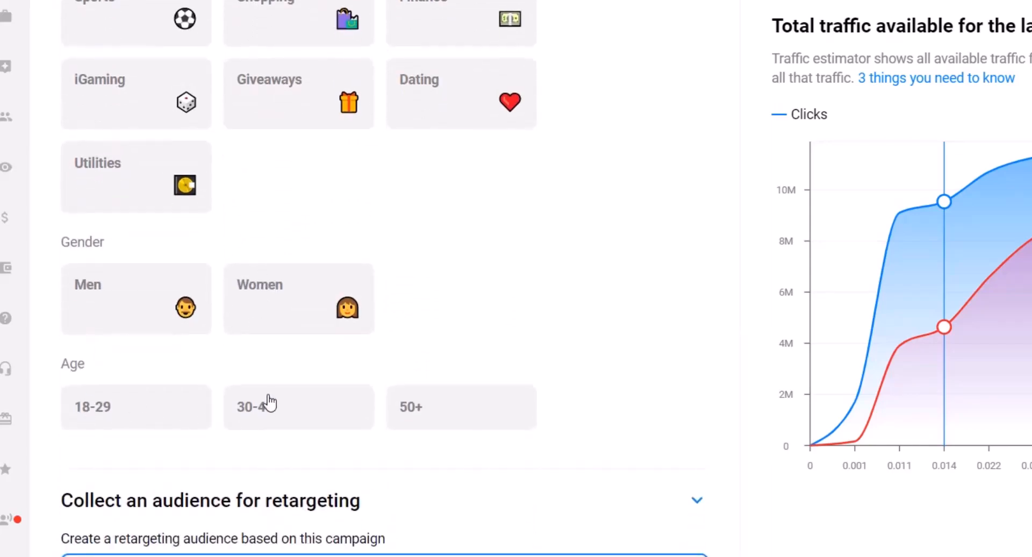
- Examine Creative 1's title, description, image and In-Page Push skin settings, the options for adding creatives, and the campaign submission options
{"action": "scroll", "coordinate": [267, 406], "scroll_direction": "down", "scroll_amount": 6}
{"action": "scroll", "coordinate": [143, 172], "scroll_direction": "down", "scroll_amount": 10}
{"action": "left_click", "coordinate": [115, 160]}
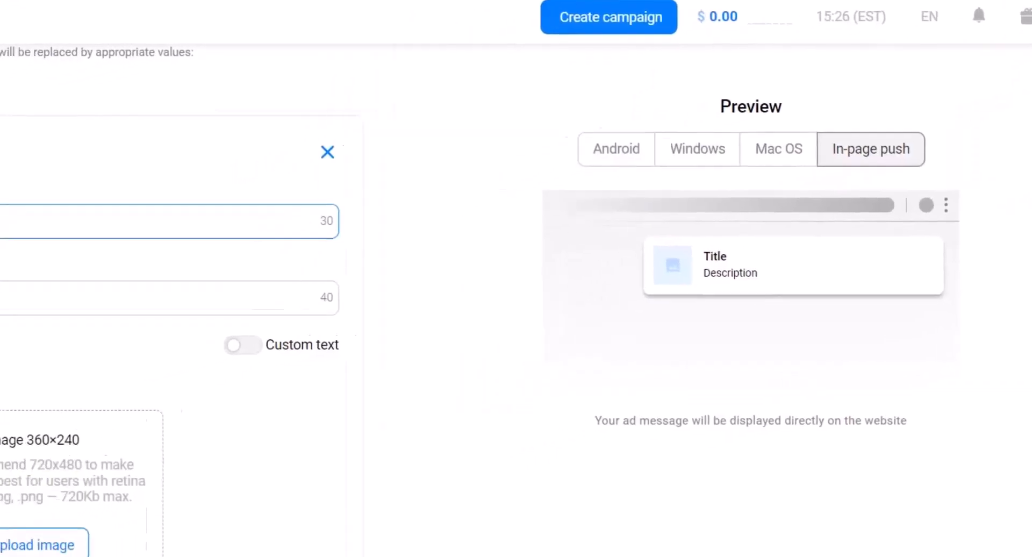
{"action": "left_click", "coordinate": [79, 223]}
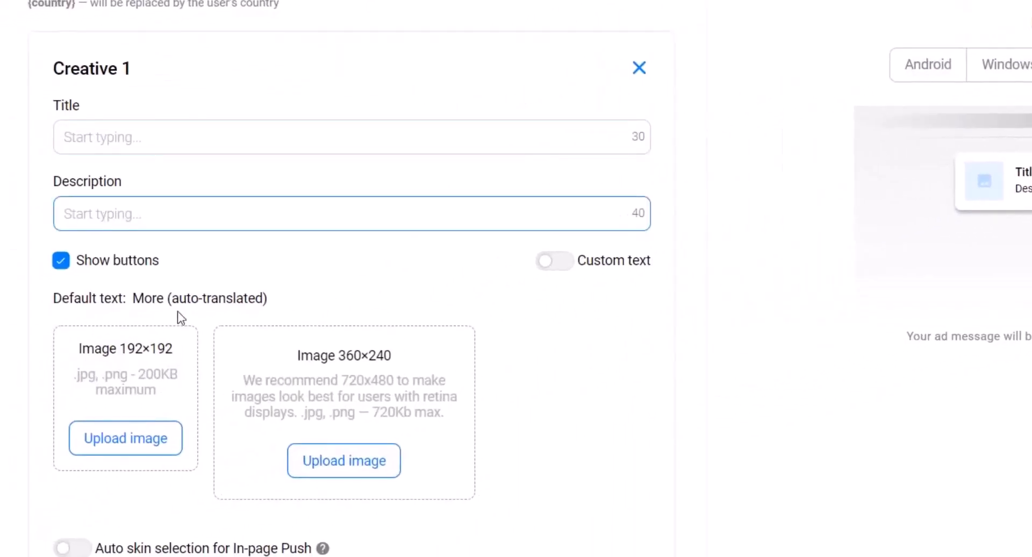
{"action": "scroll", "coordinate": [306, 333], "scroll_direction": "down", "scroll_amount": 7}
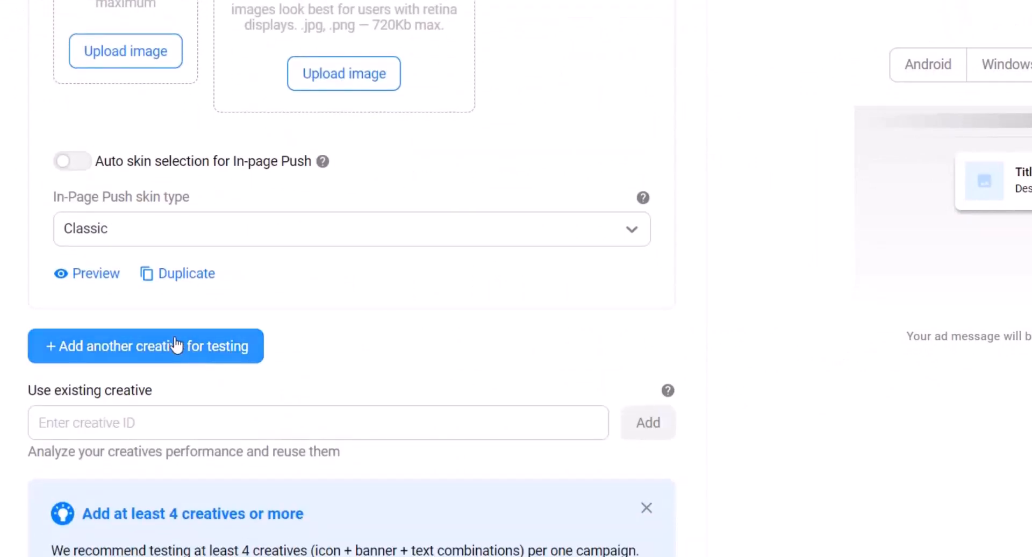
{"action": "scroll", "coordinate": [170, 327], "scroll_direction": "down", "scroll_amount": 8}
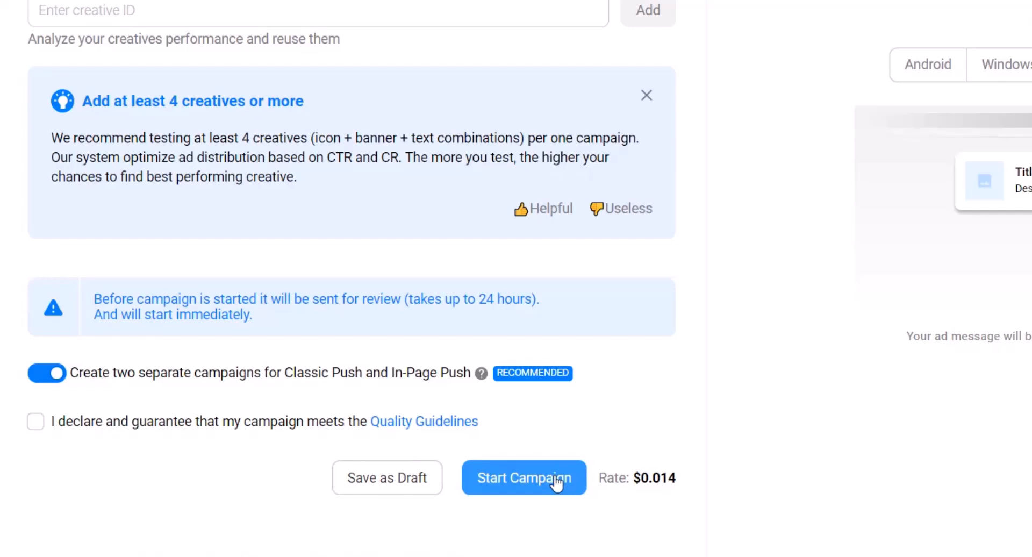
{"action": "scroll", "coordinate": [557, 484], "scroll_direction": "up", "scroll_amount": 5}
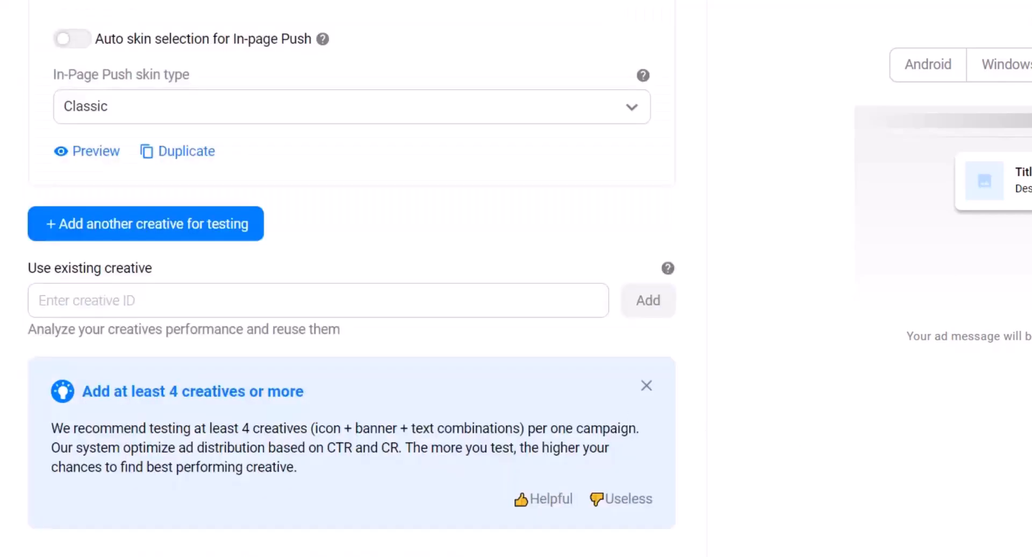